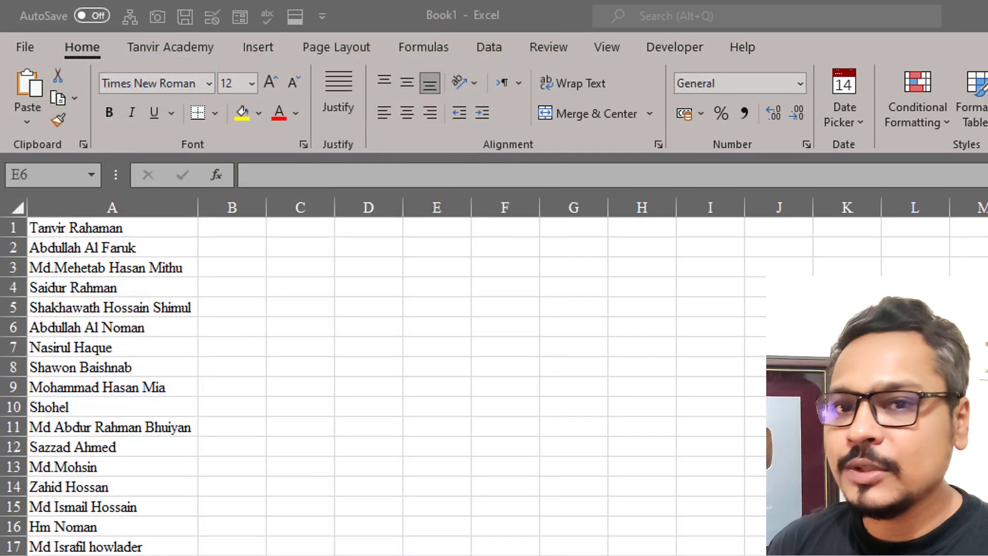
# Select column A of full names and bring up the Data tools.
pyautogui.click(436, 287)
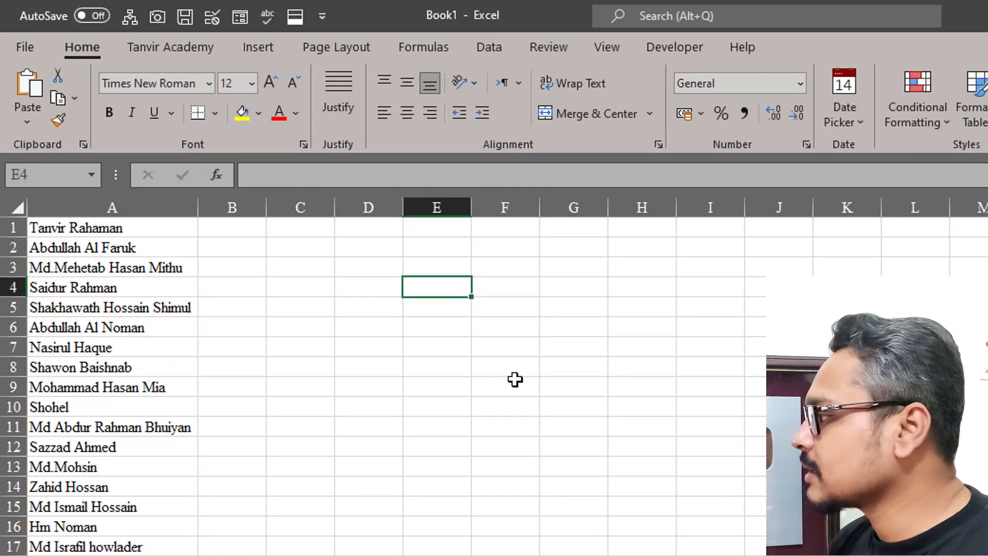
pyautogui.click(103, 208)
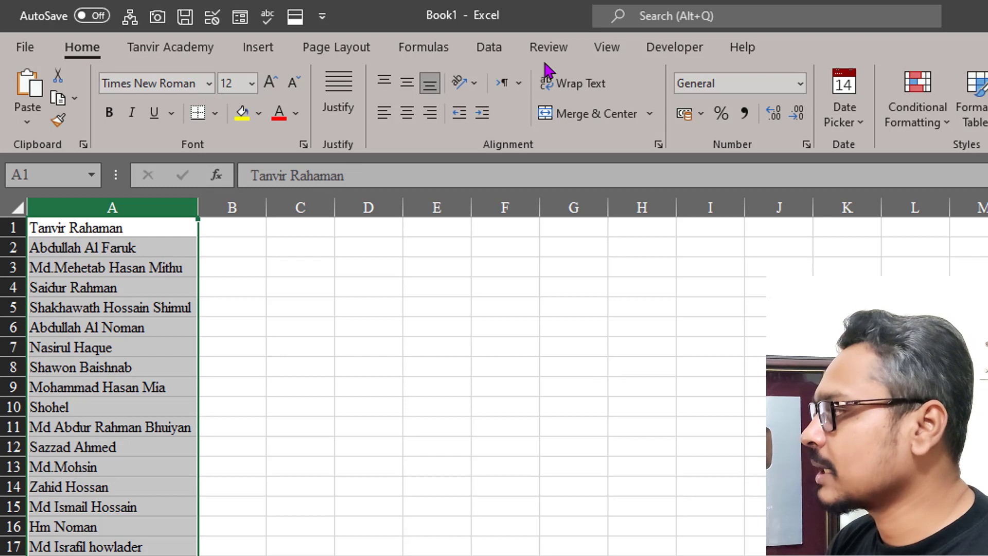
pyautogui.click(489, 48)
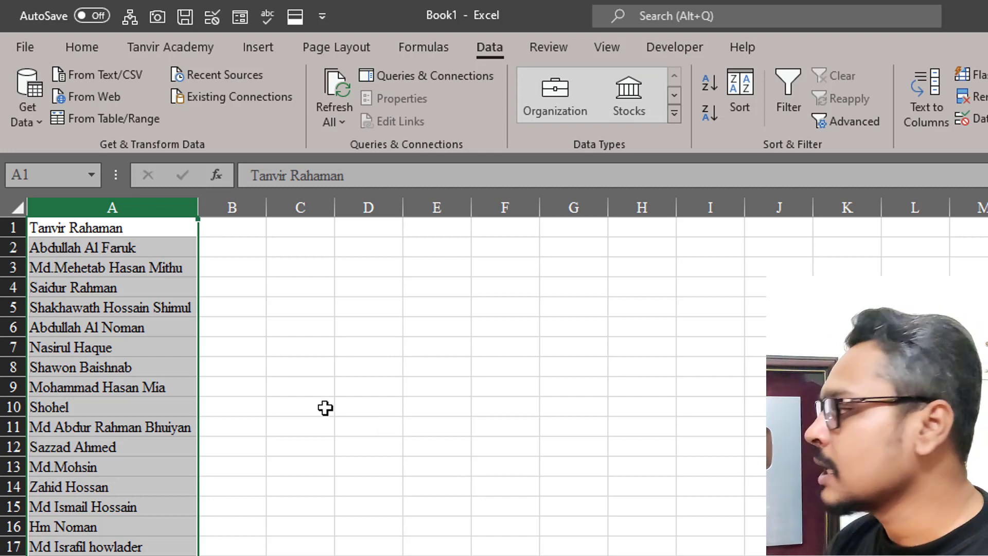
# Create Table1 from column A with no header row and load it into Power Query Editor.
pyautogui.click(153, 135)
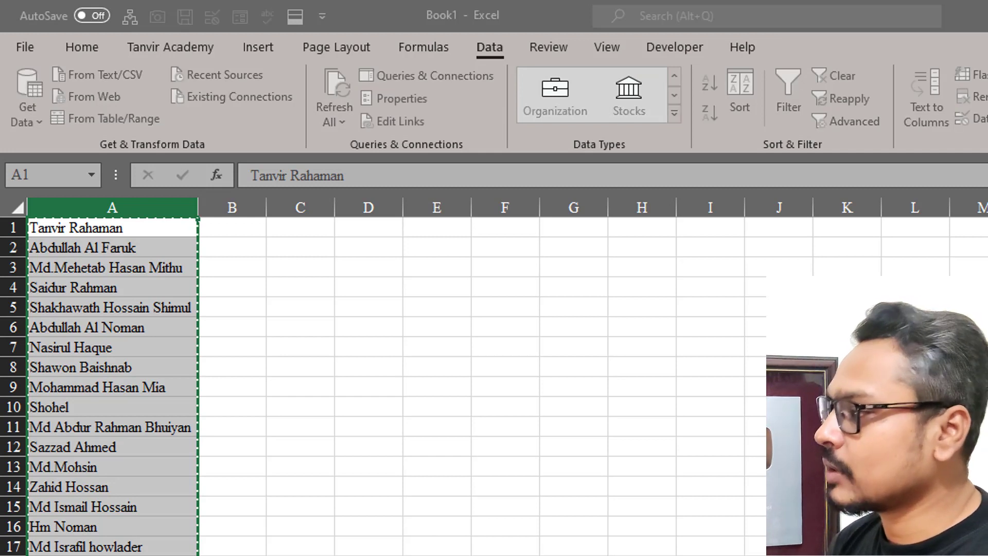
pyautogui.click(440, 343)
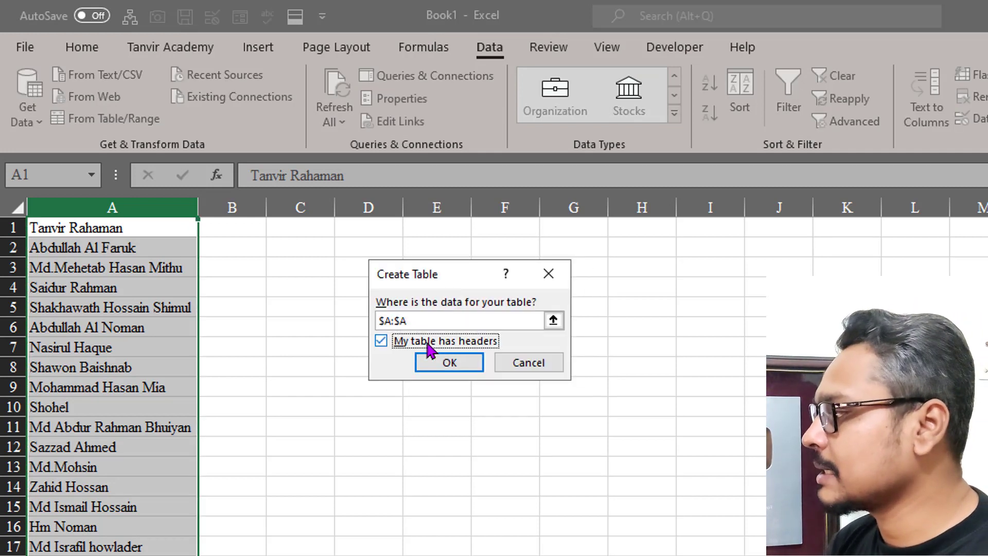
pyautogui.click(381, 342)
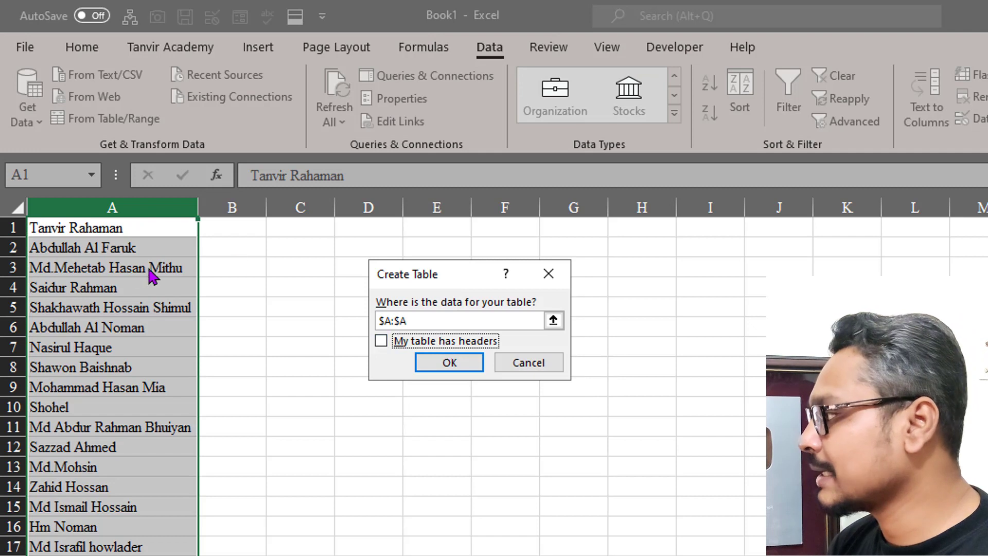
pyautogui.click(465, 366)
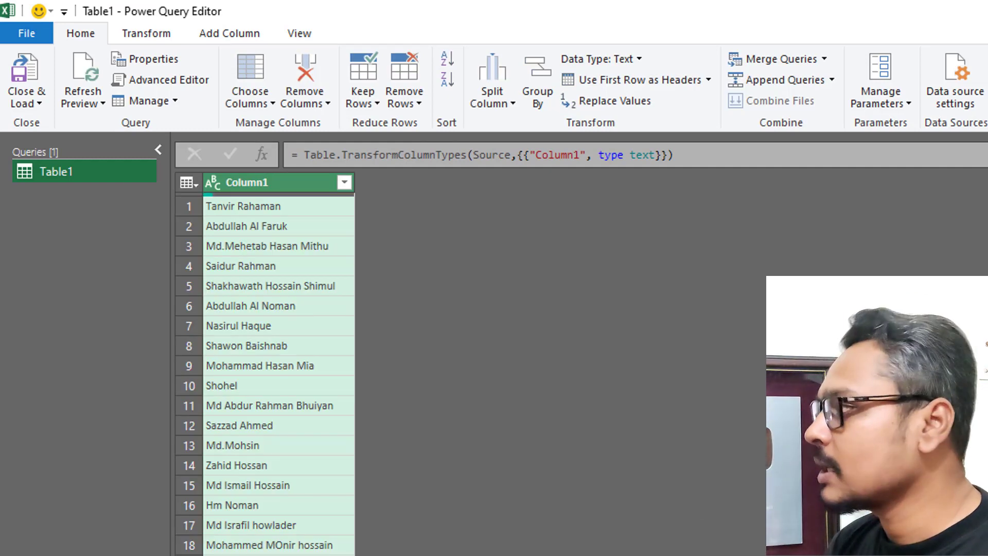
# Select Column1 and choose Split Column By Delimiter from the Transform tools.
pyautogui.click(146, 34)
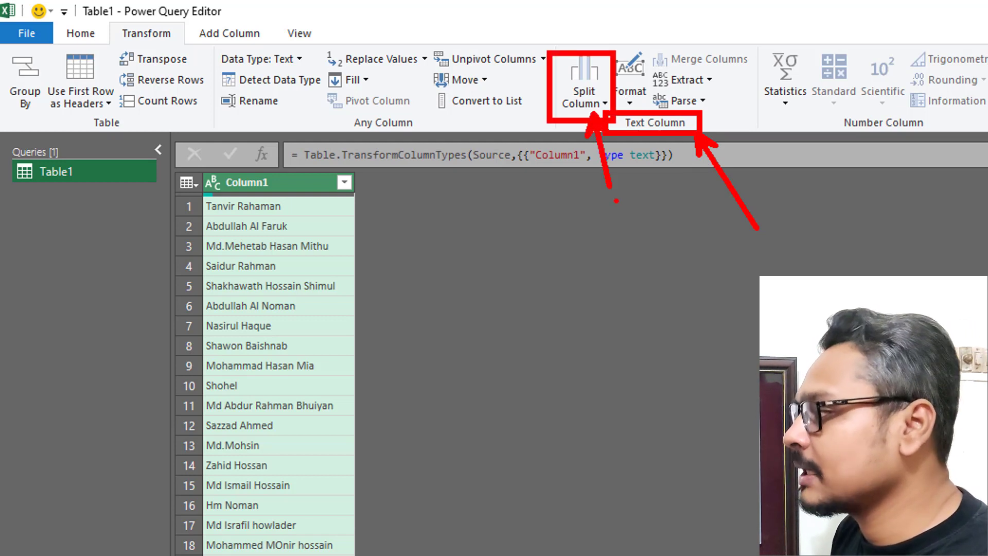
pyautogui.click(605, 106)
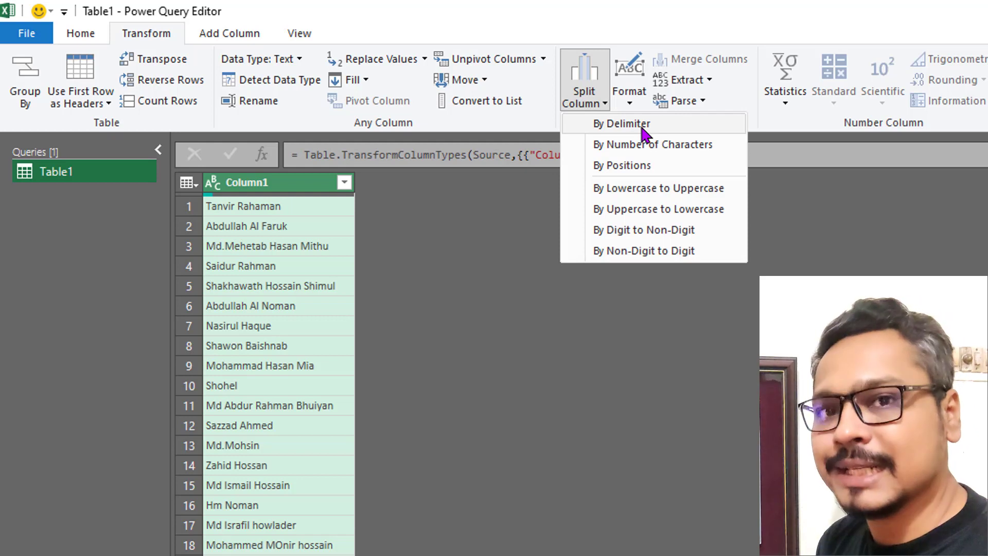
pyautogui.click(268, 191)
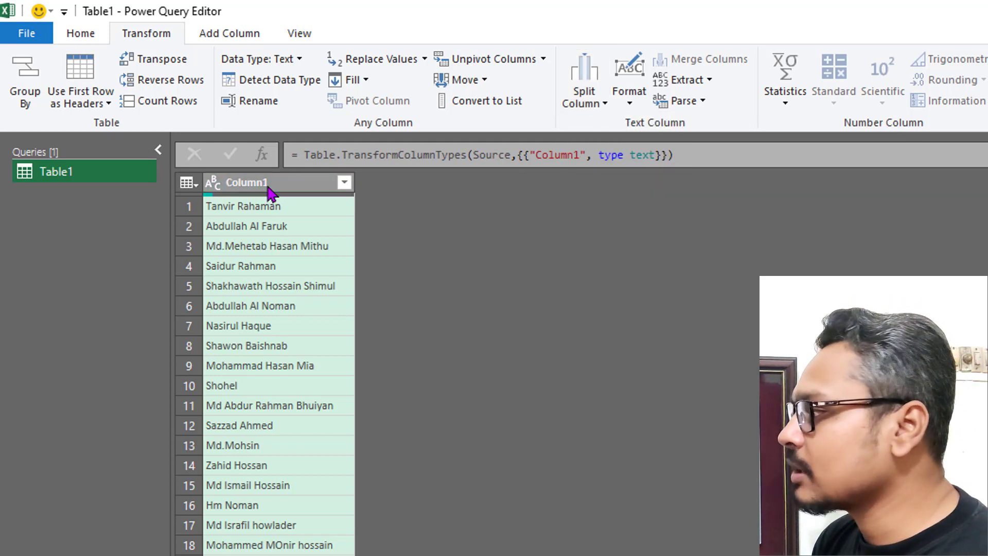
pyautogui.click(268, 191)
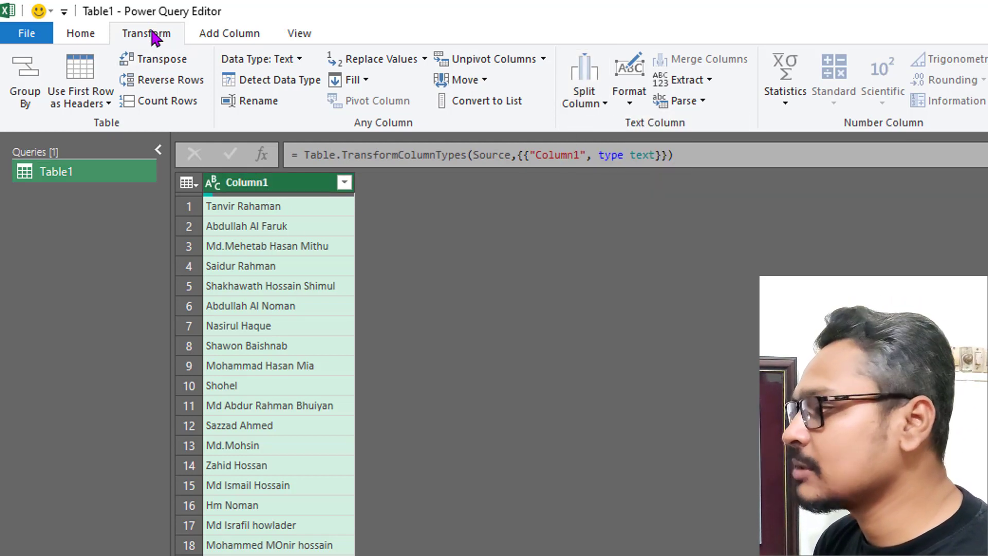
pyautogui.click(606, 105)
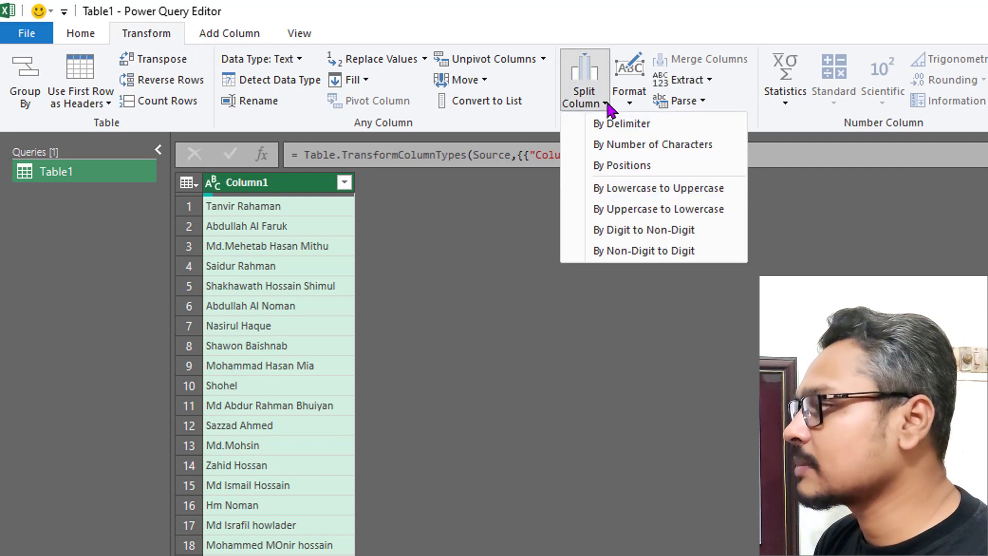
pyautogui.click(649, 125)
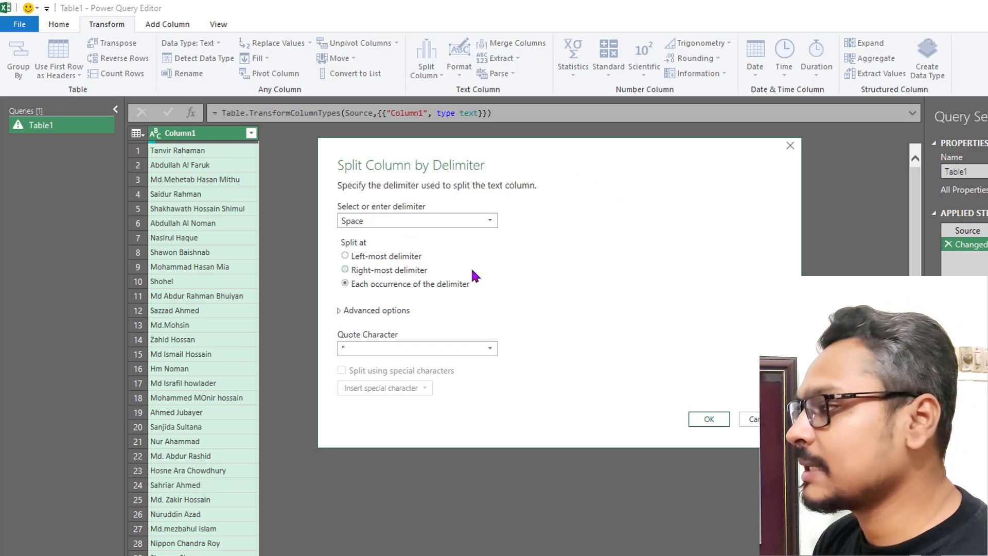
# Split Column1 at each occurrence of a space into Column1.1 through Column1.4.
pyautogui.click(479, 225)
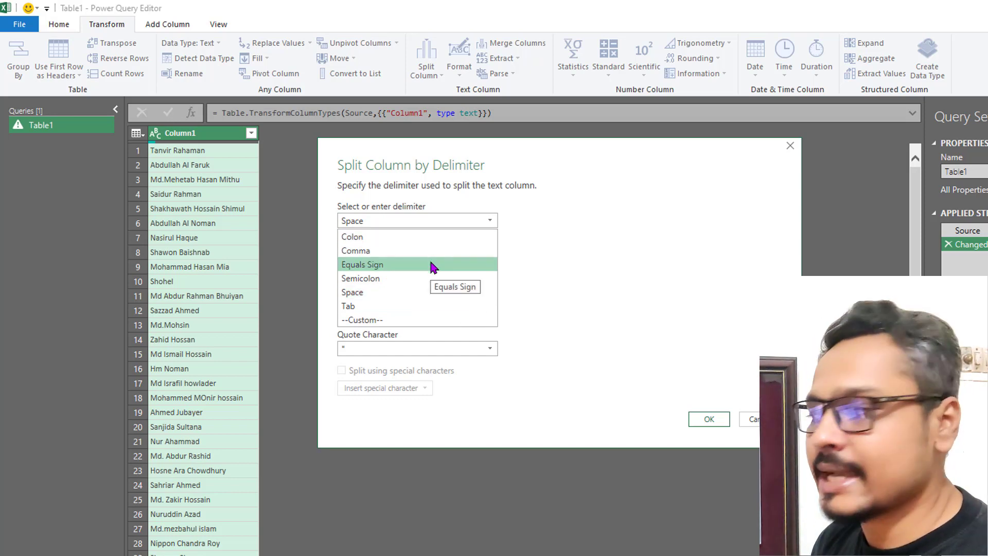
pyautogui.click(426, 292)
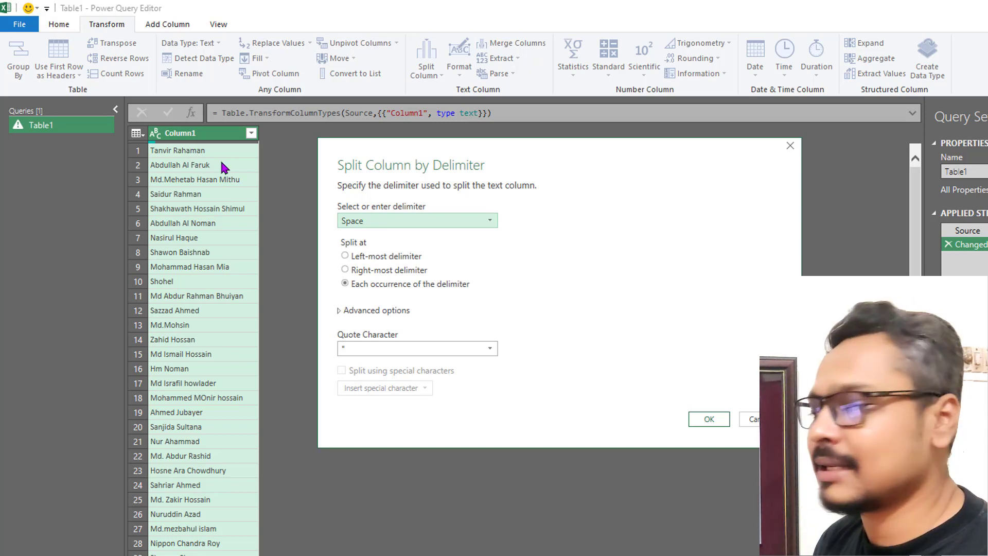
pyautogui.click(435, 224)
pyautogui.click(423, 297)
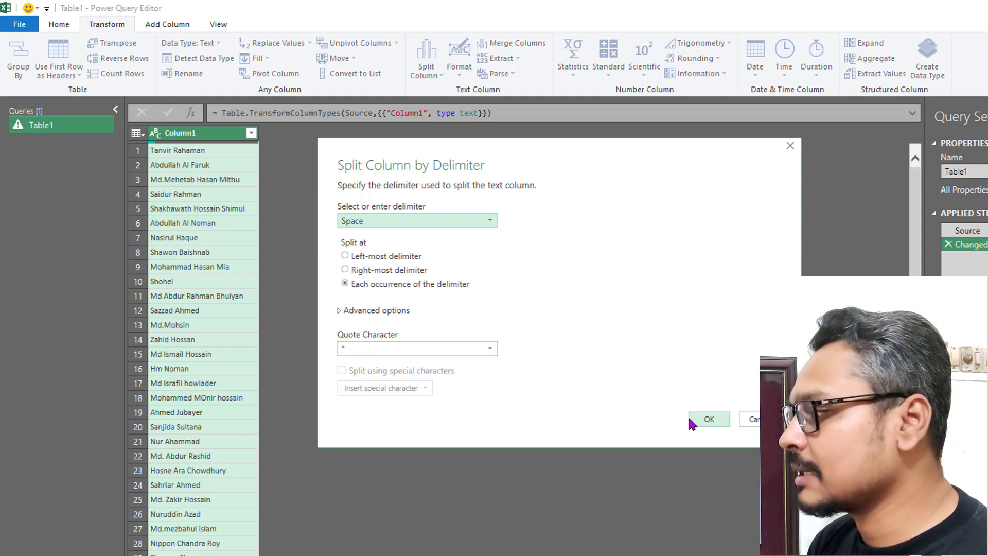
pyautogui.click(700, 423)
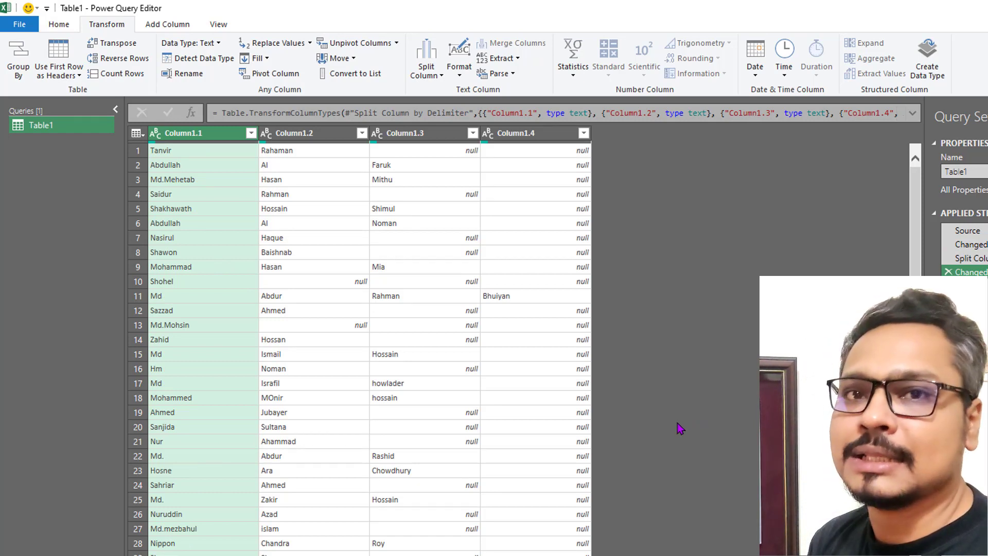
# Delete the 'Changed Type1' and 'Split Column by Delimiter' applied steps to restore Column1.
pyautogui.click(424, 150)
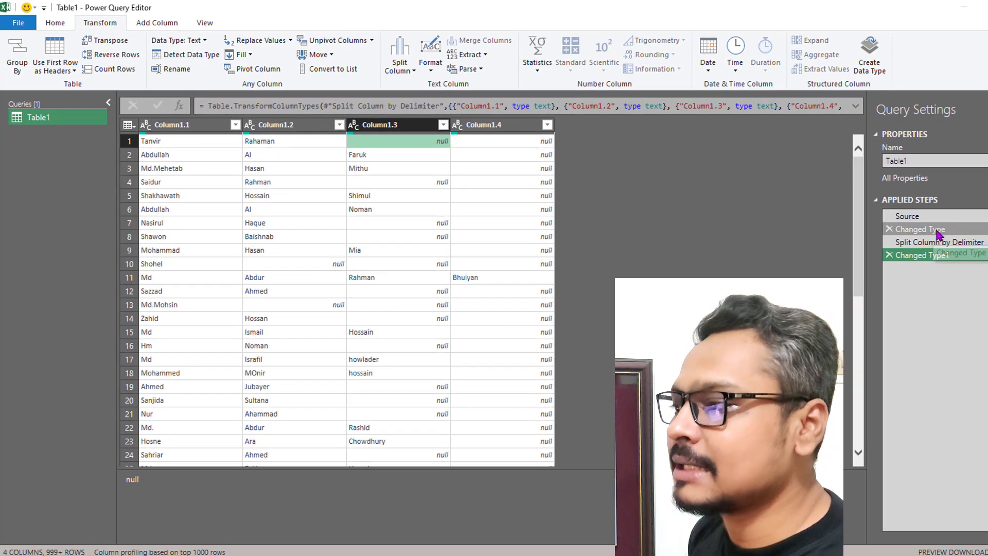
pyautogui.moveTo(938, 234); pyautogui.dragTo(886, 260)
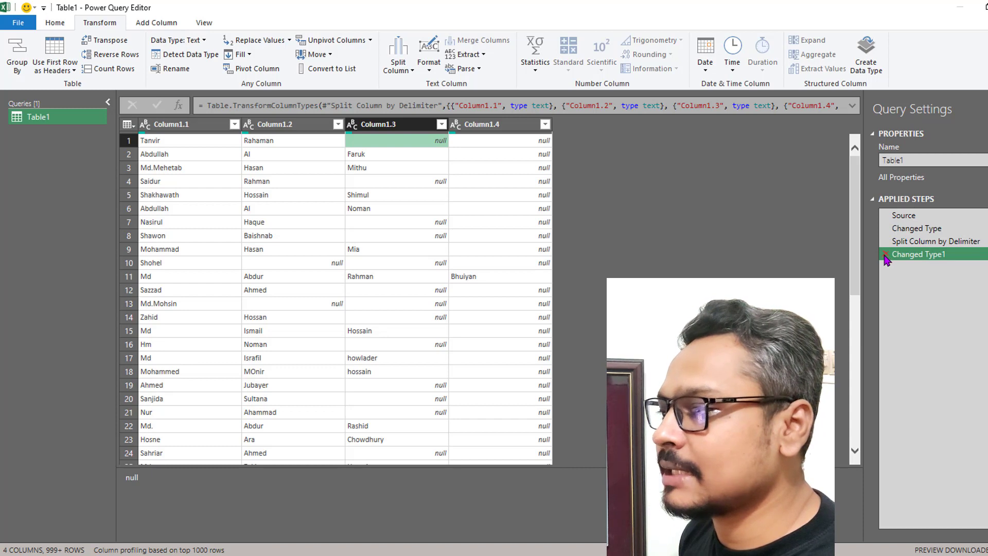
pyautogui.click(886, 254)
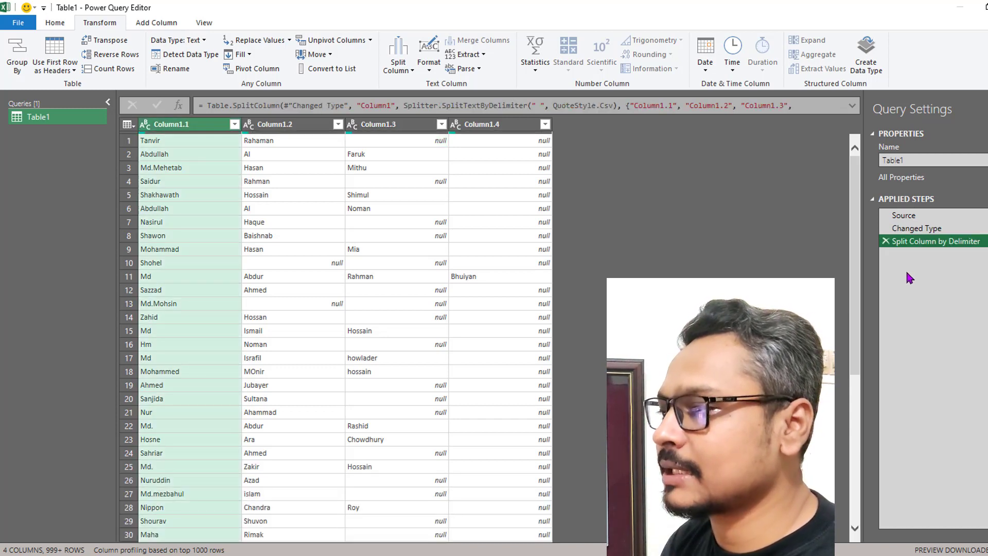
pyautogui.click(886, 241)
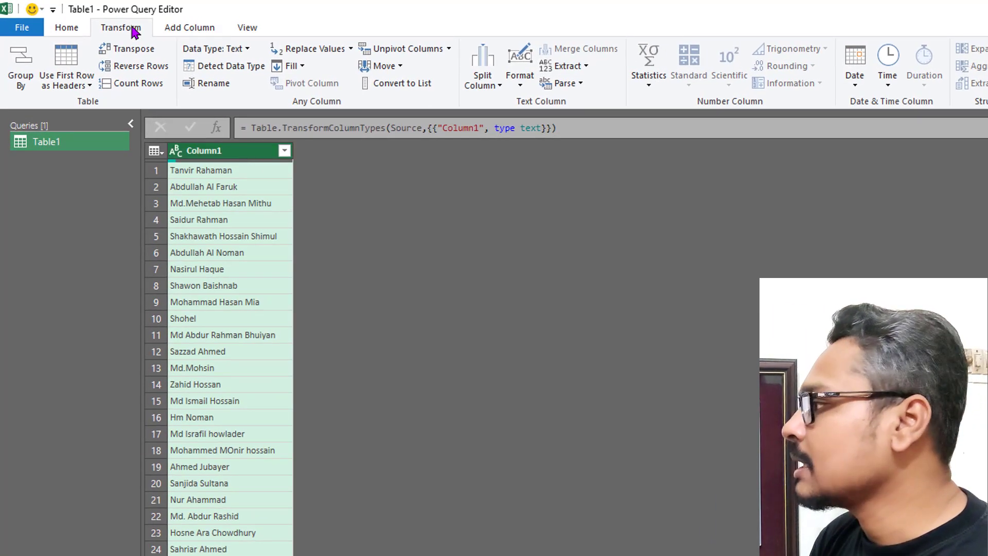
# Split Column1 by Space at the left-most delimiter into Column1.1 and Column1.2.
pyautogui.click(500, 90)
pyautogui.click(517, 100)
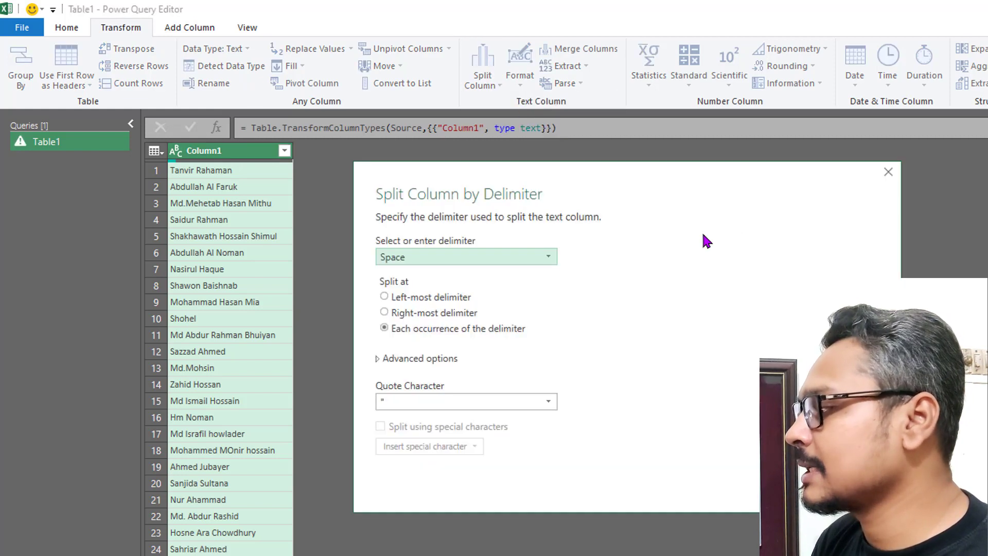
pyautogui.click(452, 248)
pyautogui.click(452, 249)
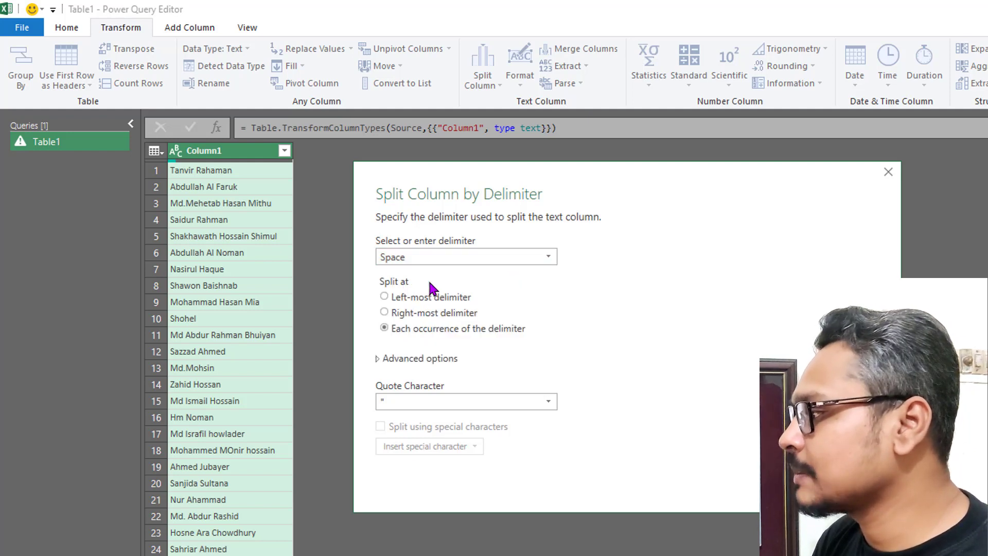
pyautogui.click(454, 301)
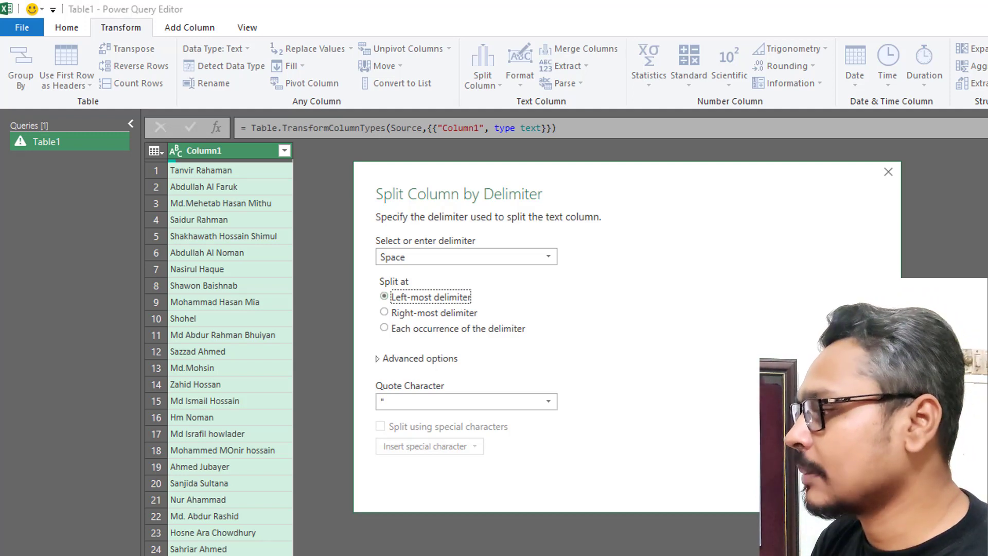
pyautogui.press('Return')
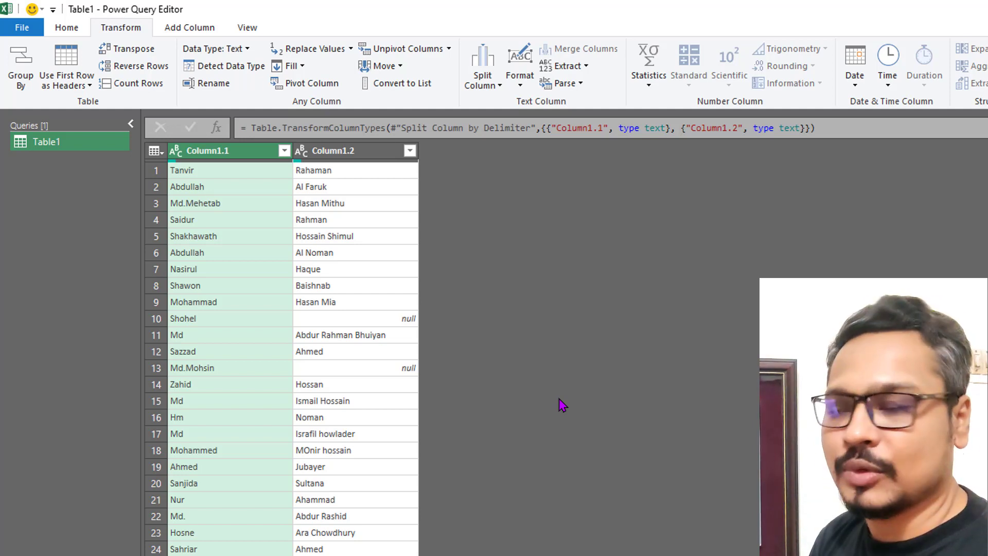
# Close & Load the query as a table into the existing worksheet at cell C1.
pyautogui.click(68, 30)
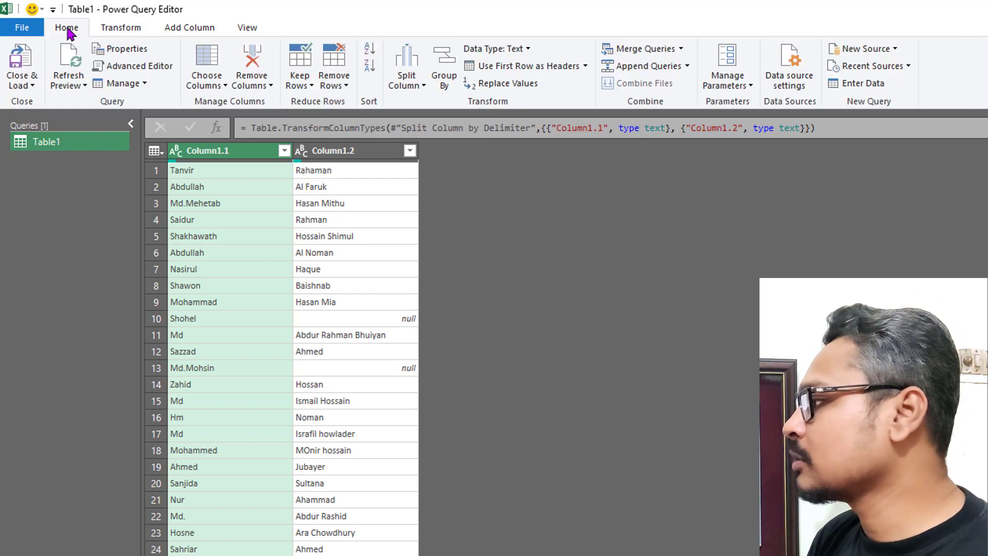
pyautogui.click(33, 86)
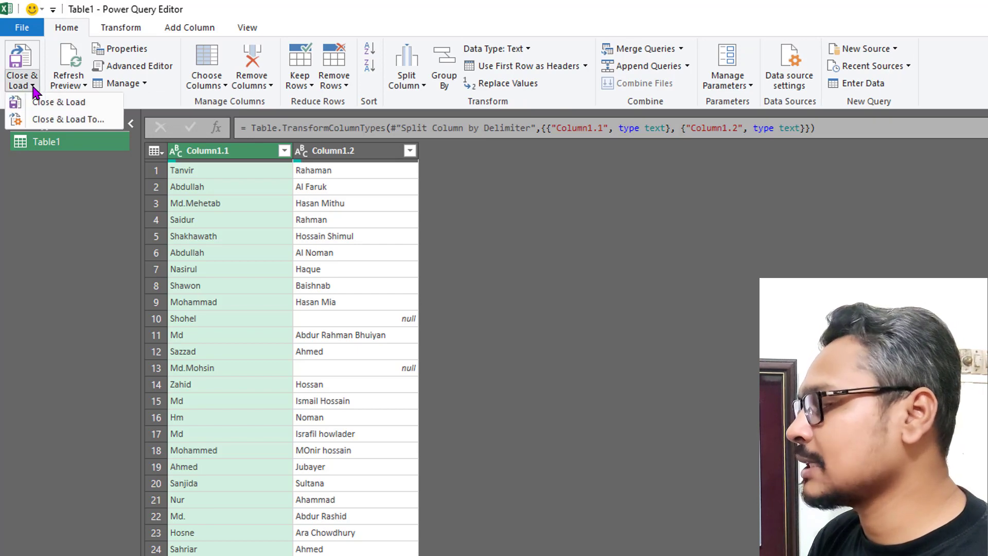
pyautogui.click(85, 122)
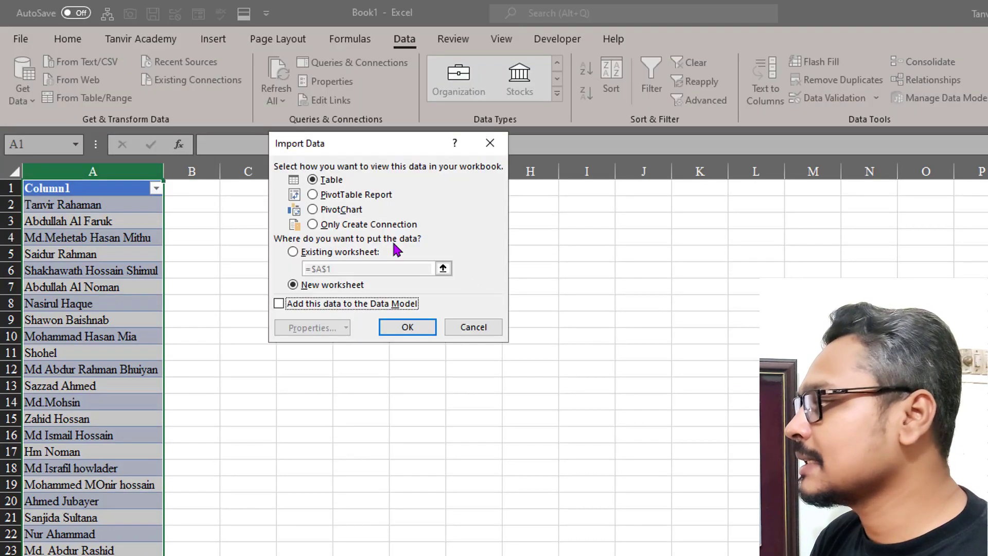
pyautogui.moveTo(369, 155); pyautogui.dragTo(428, 257)
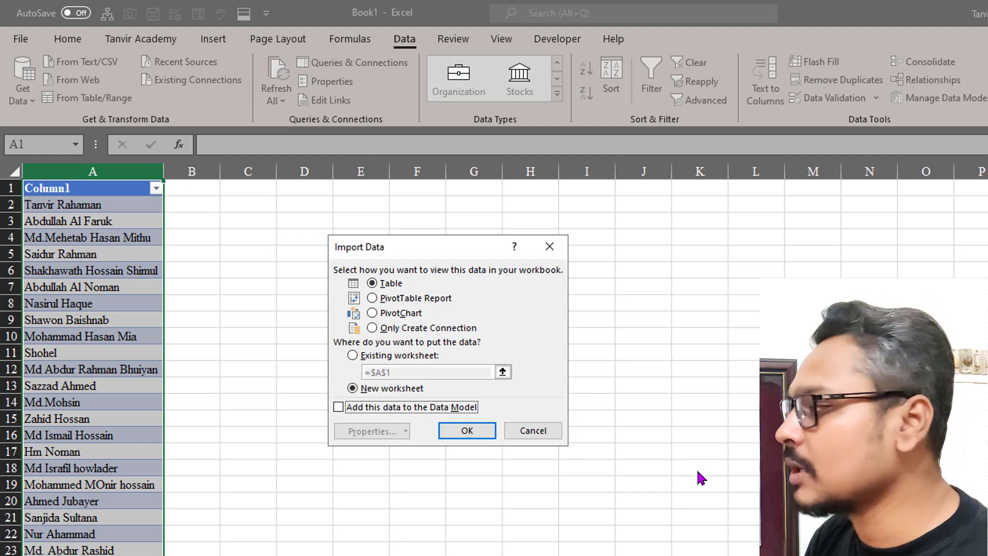
pyautogui.moveTo(430, 239); pyautogui.dragTo(428, 221)
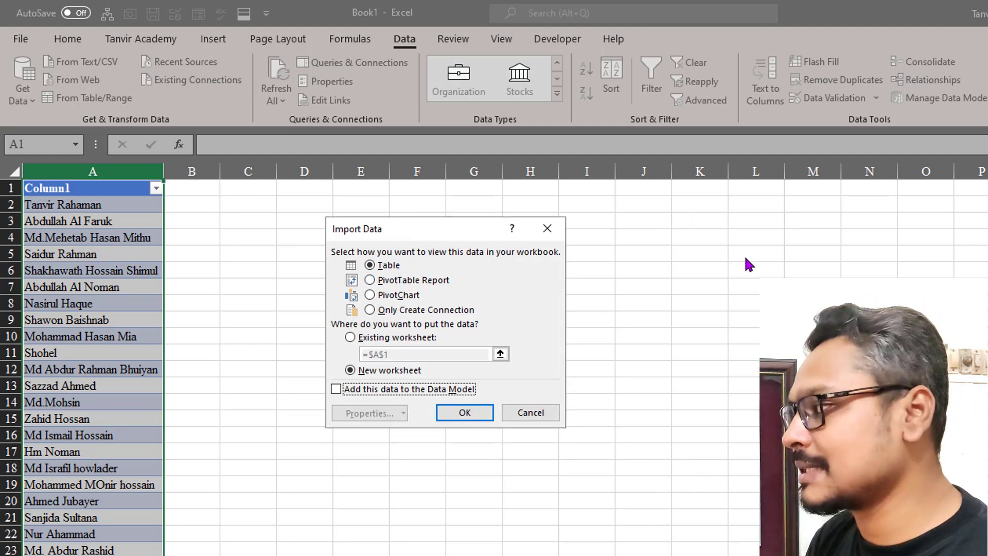
pyautogui.click(382, 338)
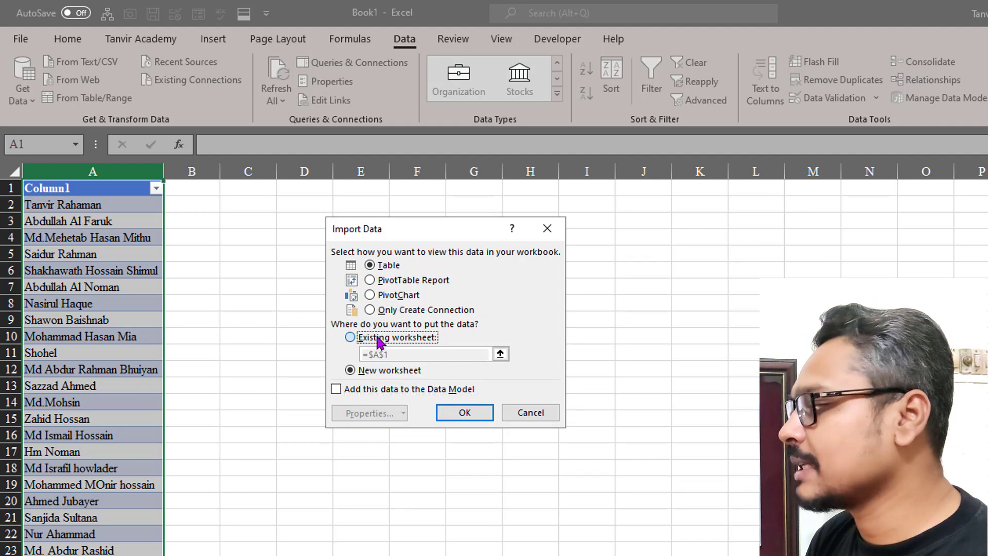
pyautogui.click(263, 191)
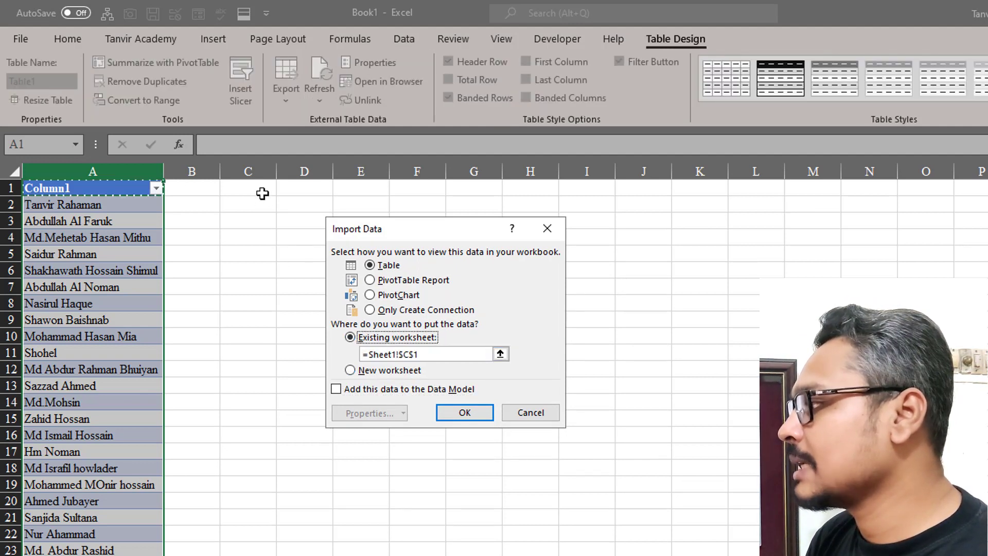
pyautogui.click(465, 414)
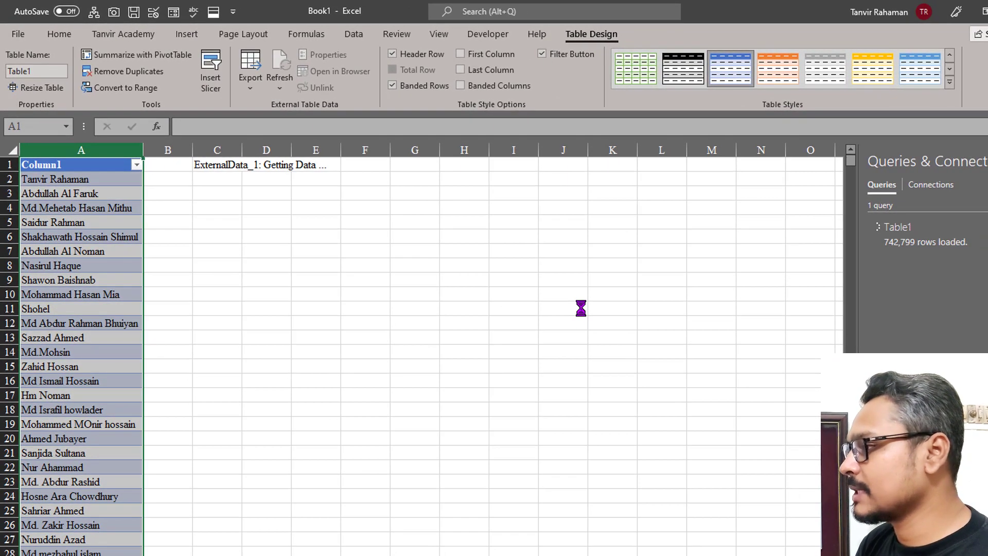
pyautogui.click(319, 272)
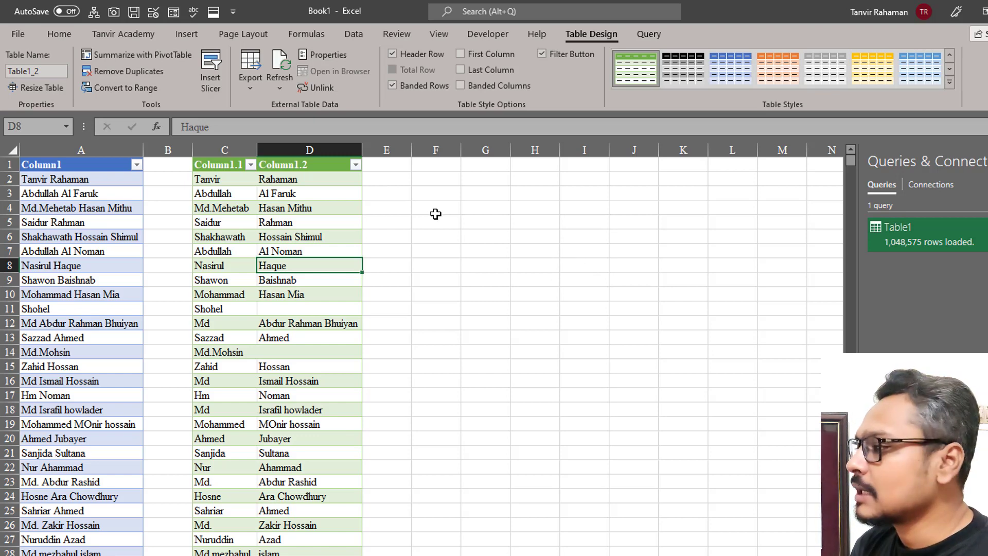
pyautogui.moveTo(922, 234)
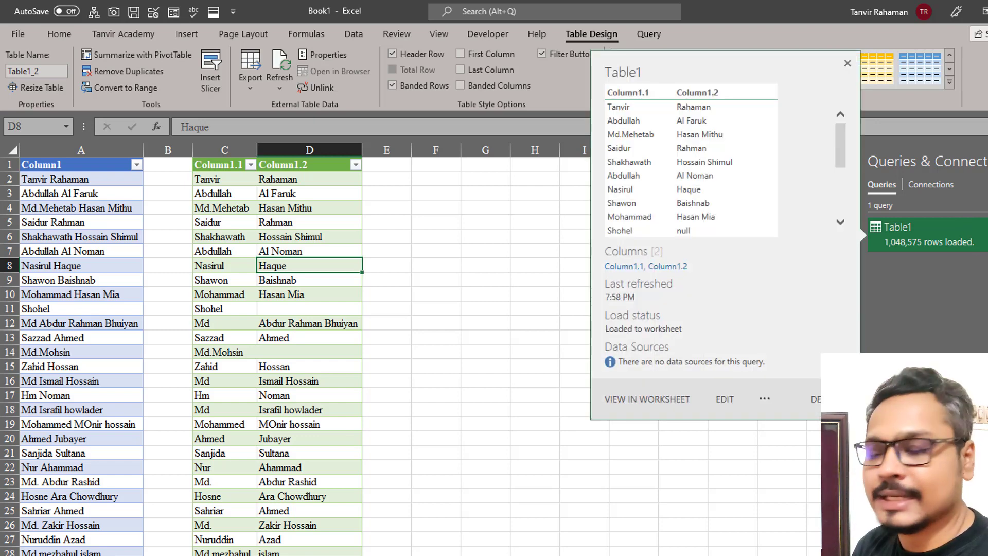
# Reopen the Table1 query and rename Column1.1 to '1st Name' and Column1.2 to '2nd Name'.
pyautogui.doubleClick(983, 246)
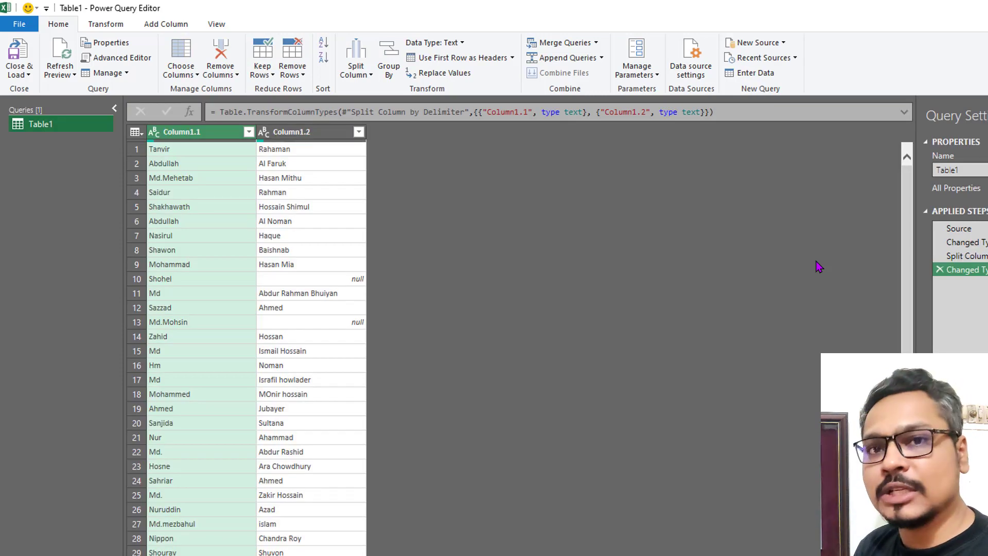
pyautogui.doubleClick(208, 133)
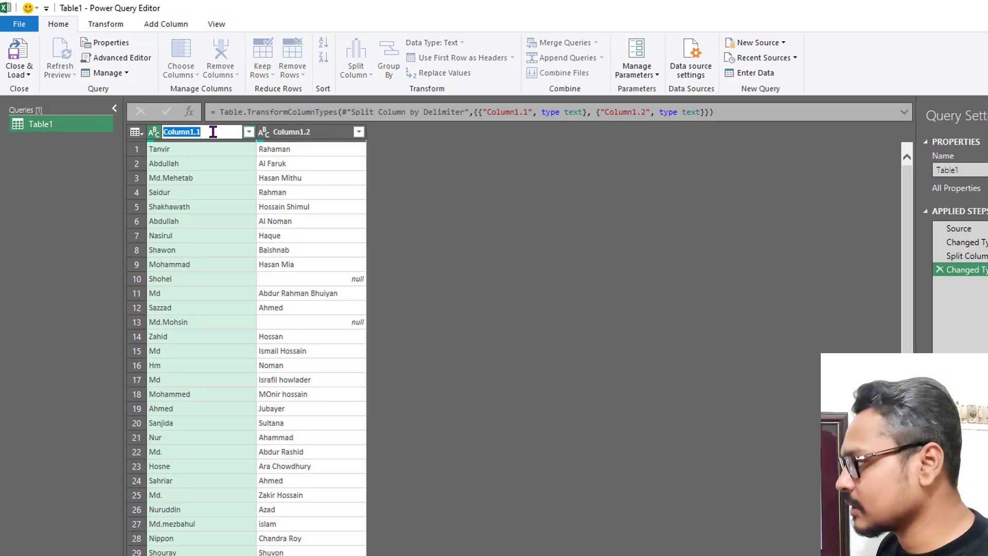
pyautogui.write('1st Name')
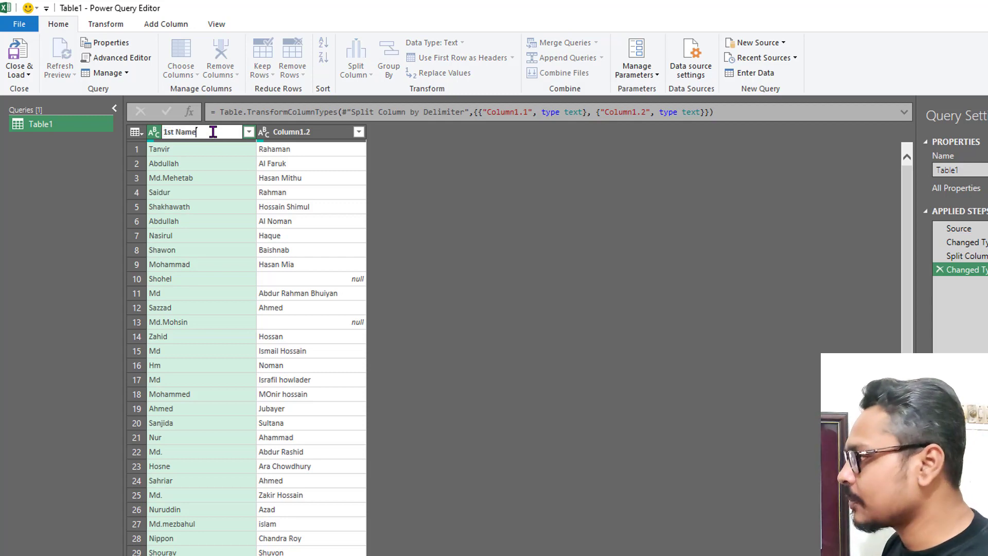
pyautogui.doubleClick(307, 132)
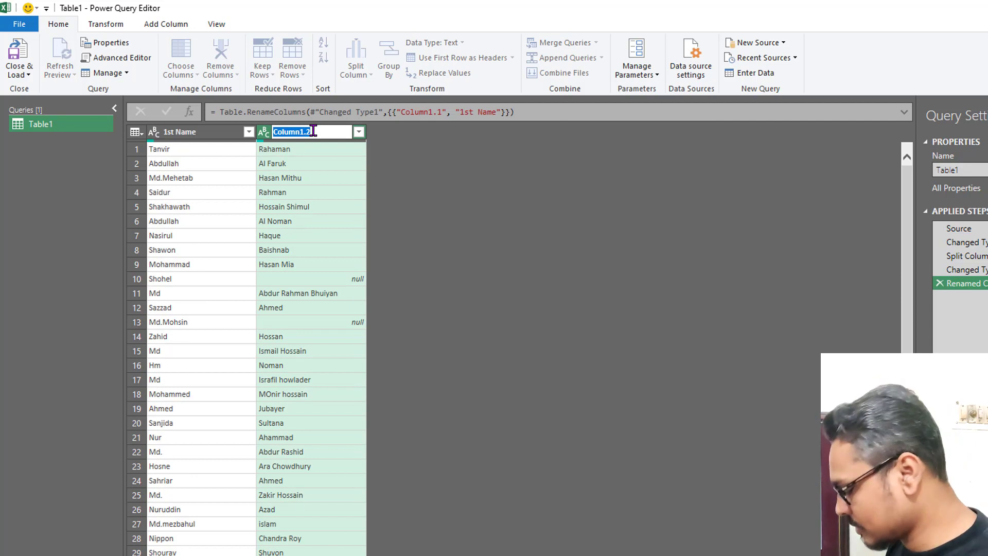
pyautogui.write('2nd Name')
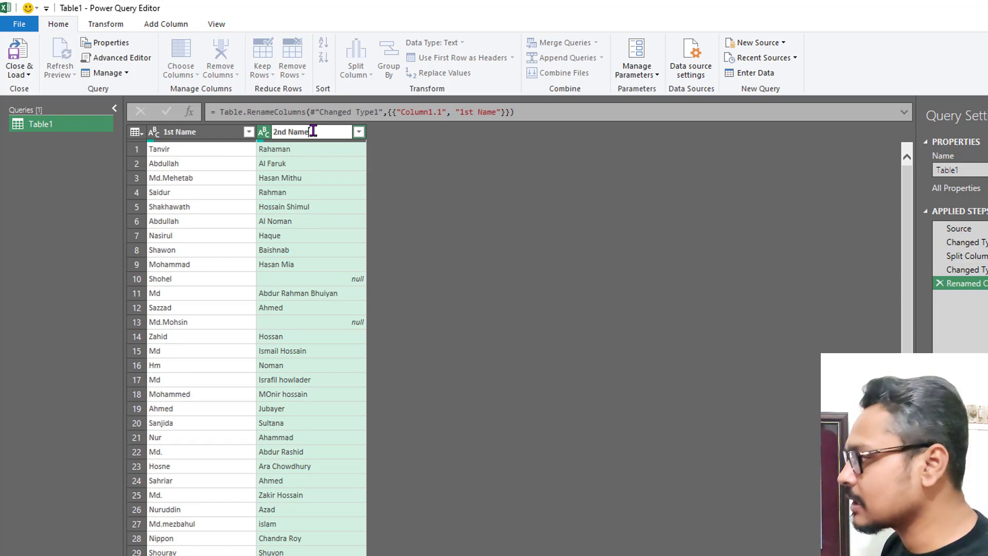
pyautogui.press('Return')
# Load the renamed columns back to Excel and check the split names beside the full names.
pyautogui.click(18, 56)
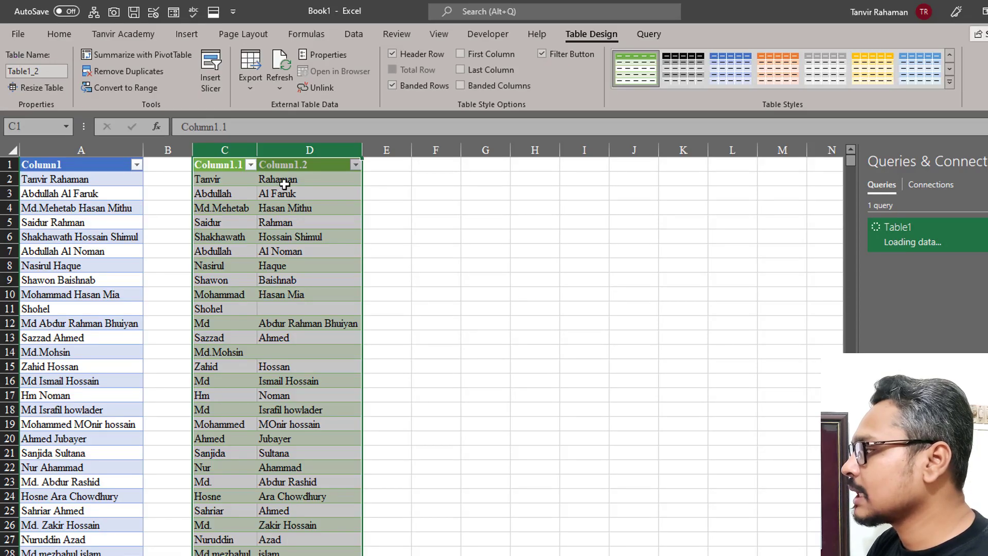
pyautogui.click(284, 184)
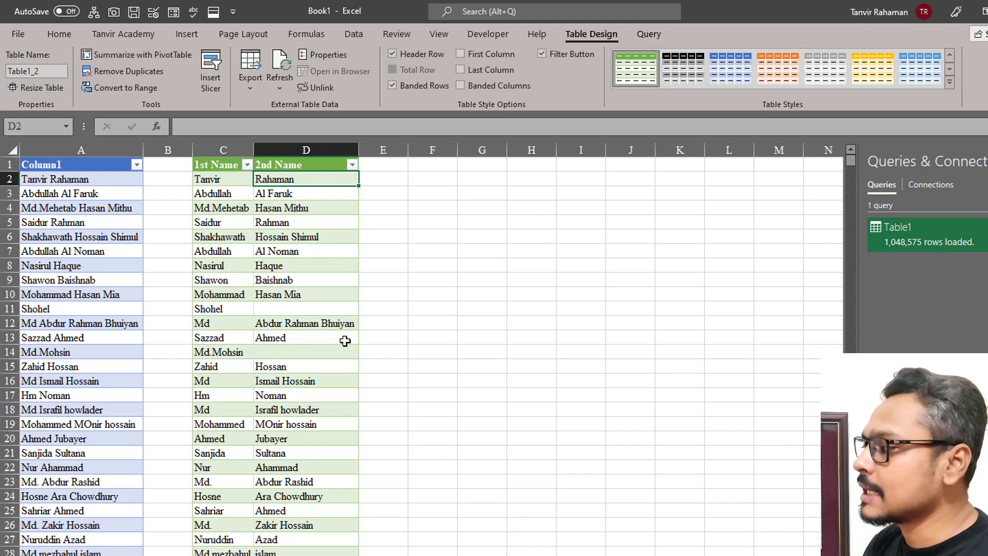
pyautogui.click(106, 188)
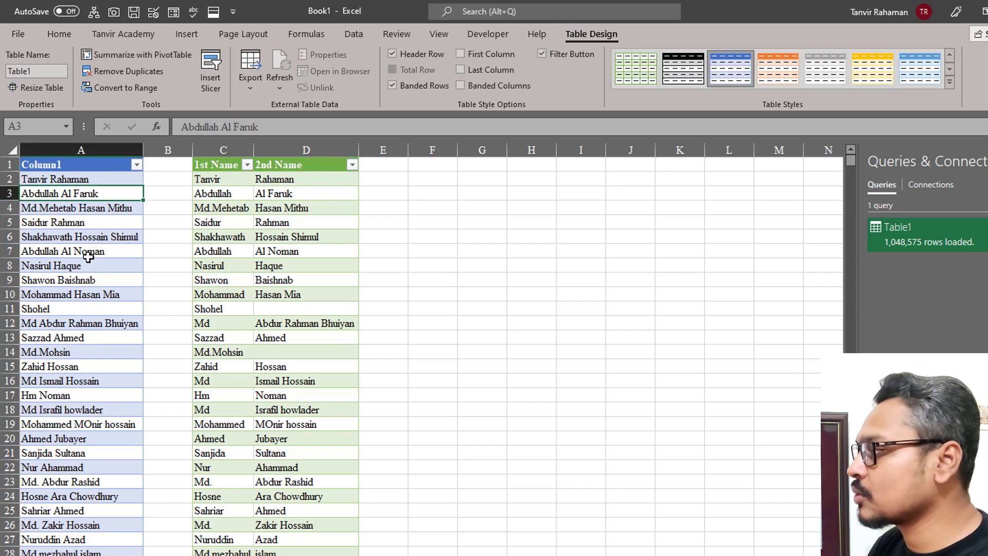
pyautogui.click(86, 180)
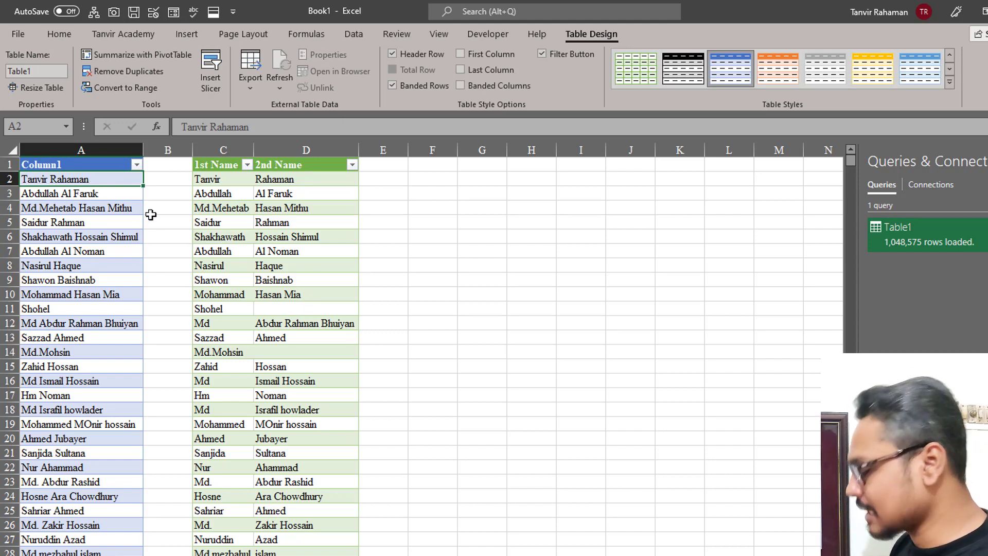
# Change the first full name to Shakib Al Hasan and refresh Table1 to update its split names.
pyautogui.write('Shakib Al Hasan')
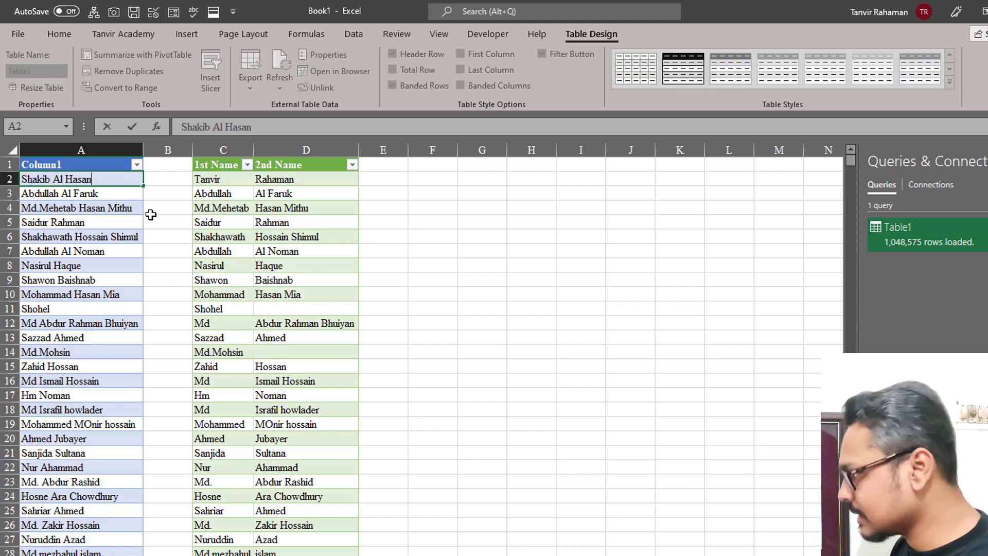
pyautogui.press('Return')
pyautogui.click(308, 219)
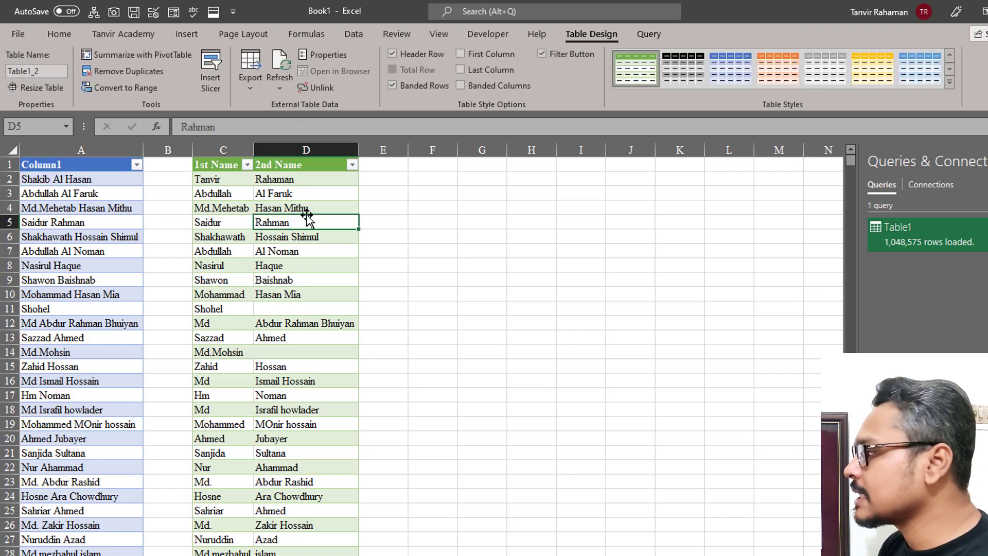
pyautogui.click(319, 203)
pyautogui.rightClick(318, 201)
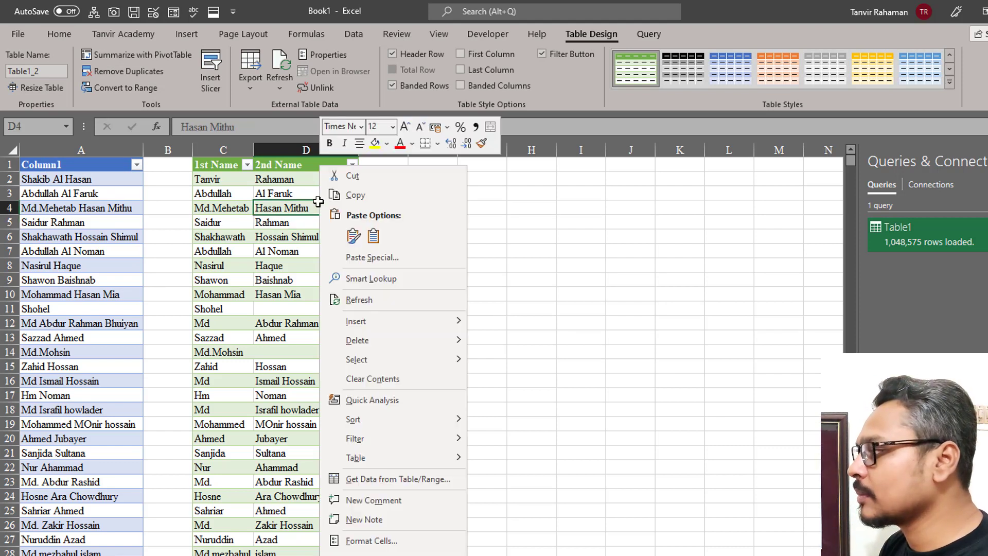
pyautogui.click(379, 301)
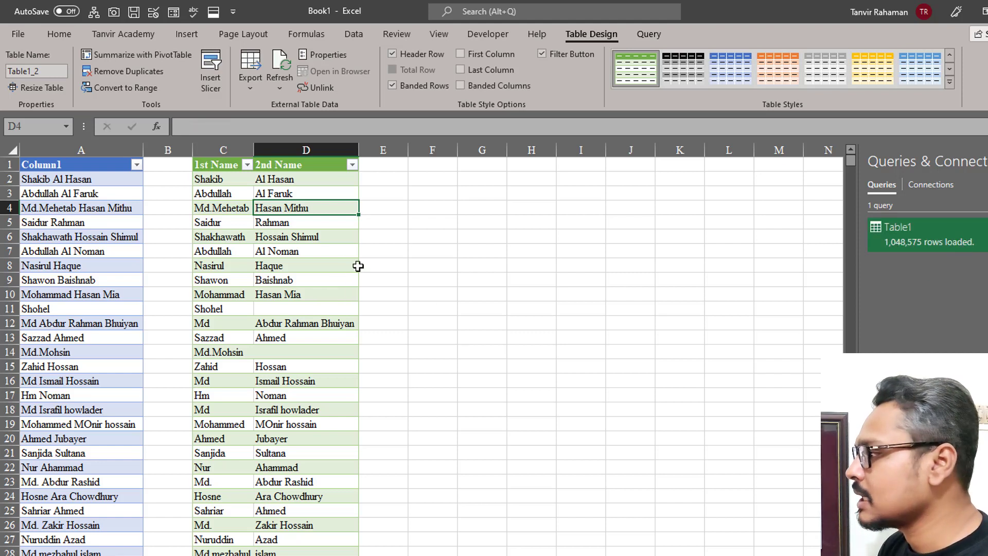
pyautogui.click(291, 184)
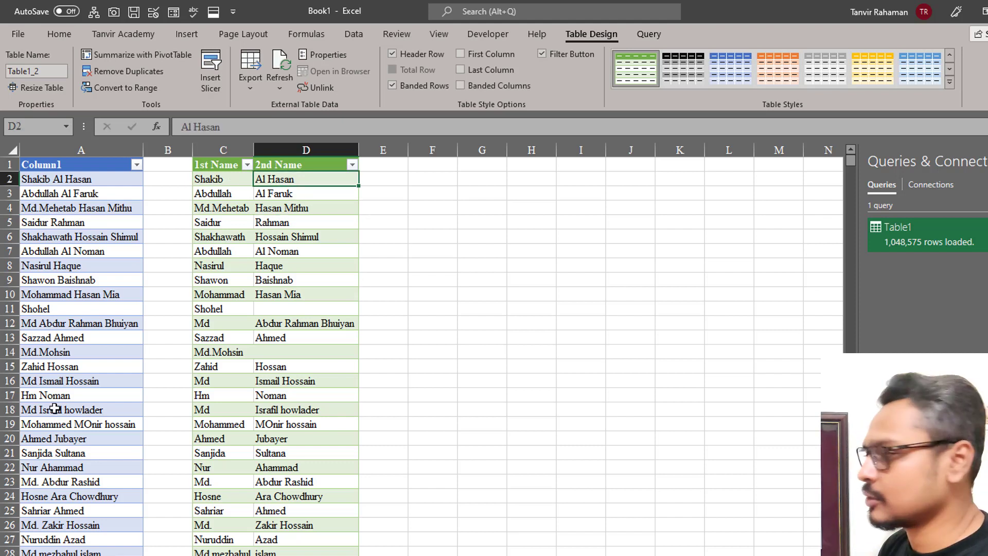
pyautogui.moveTo(56, 210); pyautogui.dragTo(62, 324)
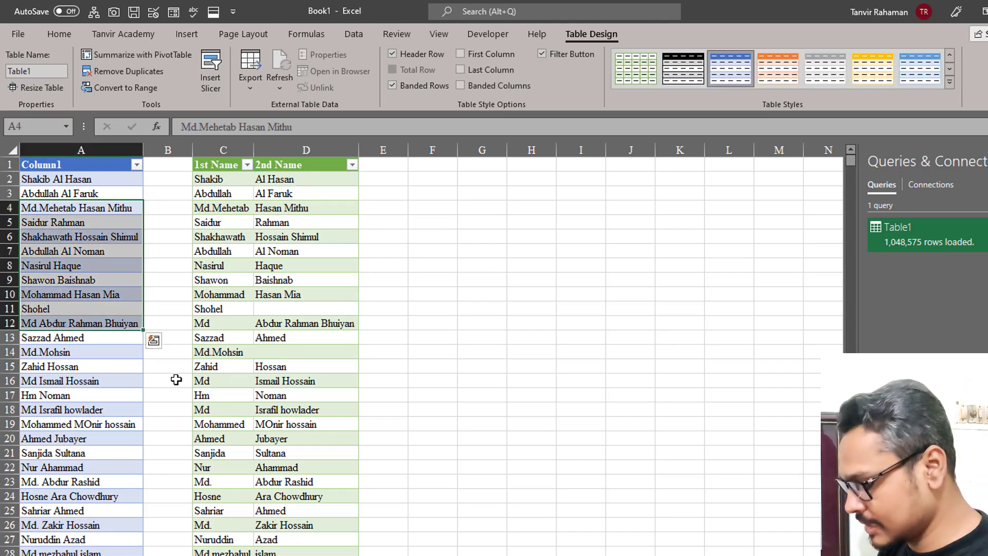
pyautogui.press('Delete')
pyautogui.click(296, 239)
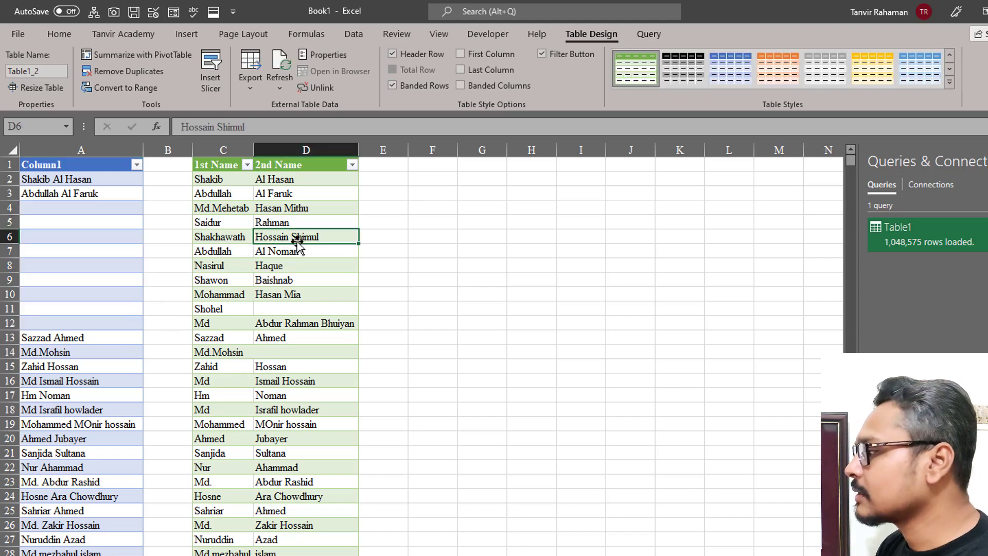
pyautogui.rightClick(301, 234)
pyautogui.click(368, 304)
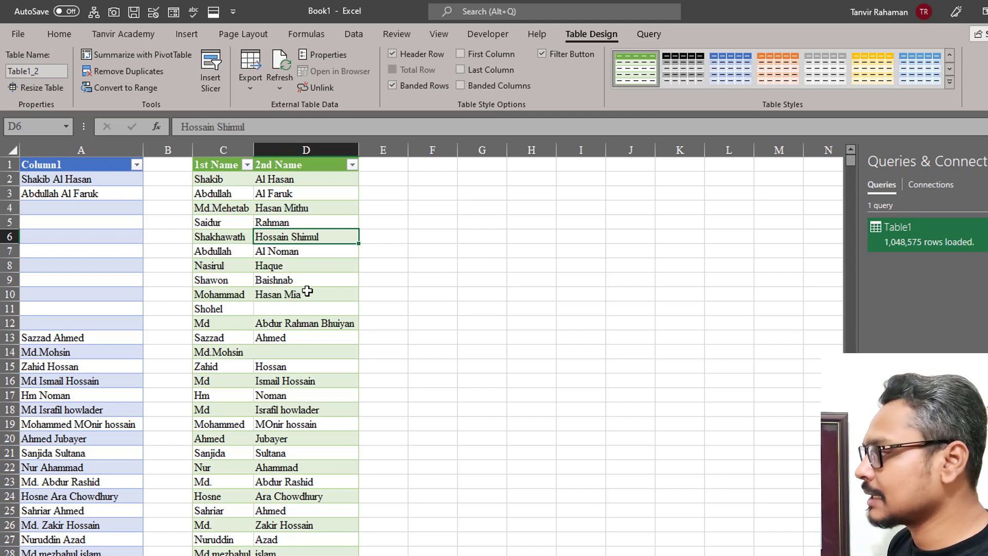
pyautogui.press('Return')
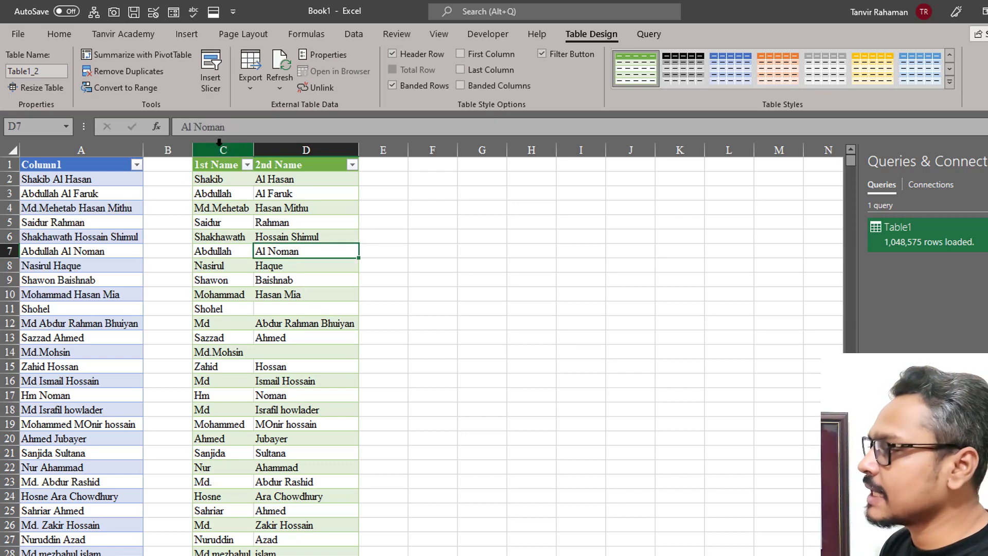
# Delete the Table1 query from the split table, keeping the 1st Name and 2nd Name columns in C–D.
pyautogui.moveTo(218, 144); pyautogui.dragTo(307, 147)
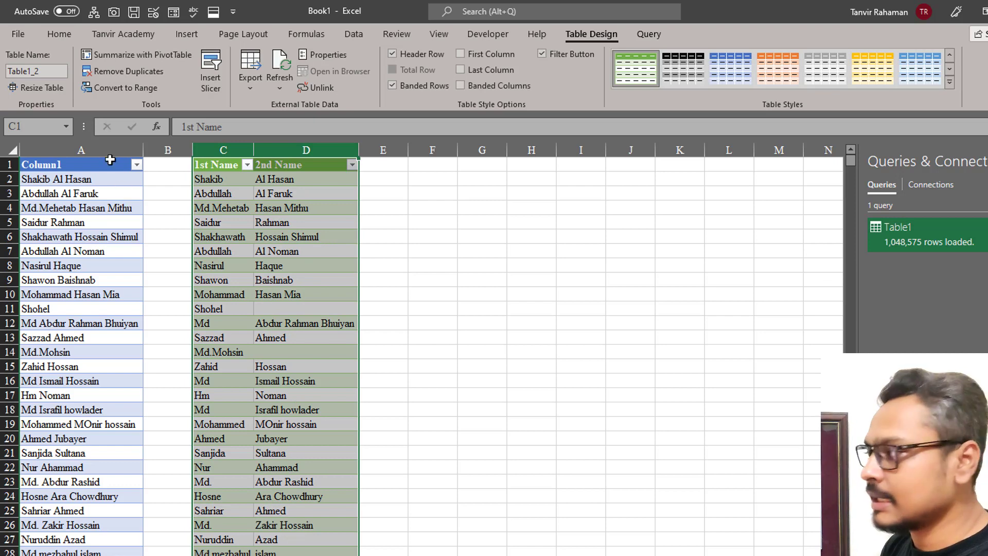
pyautogui.click(90, 144)
pyautogui.click(297, 206)
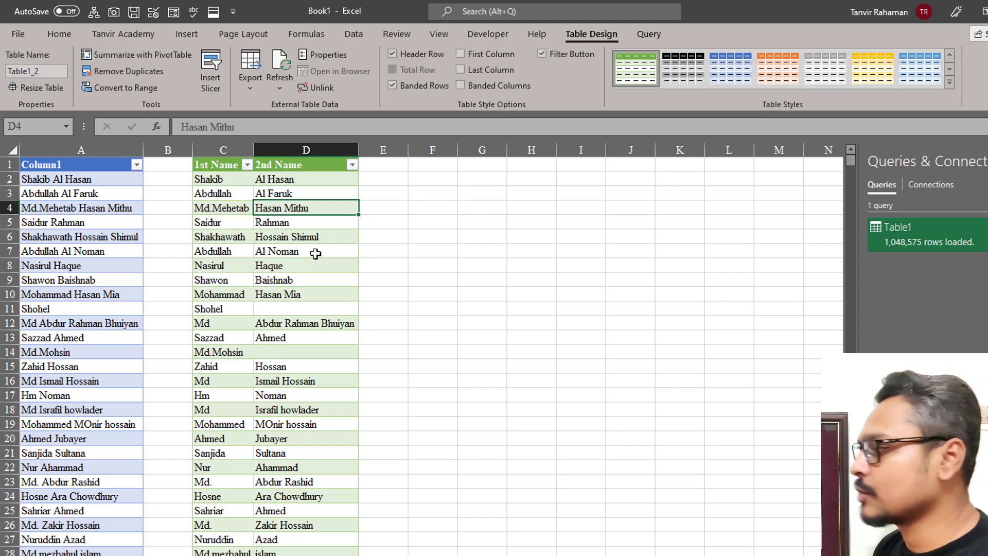
pyautogui.click(297, 246)
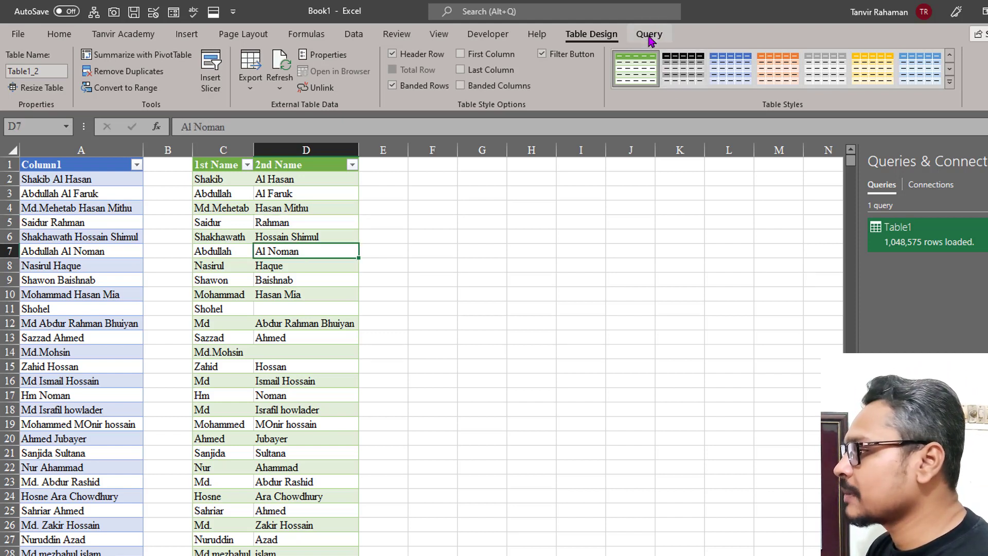
pyautogui.click(650, 37)
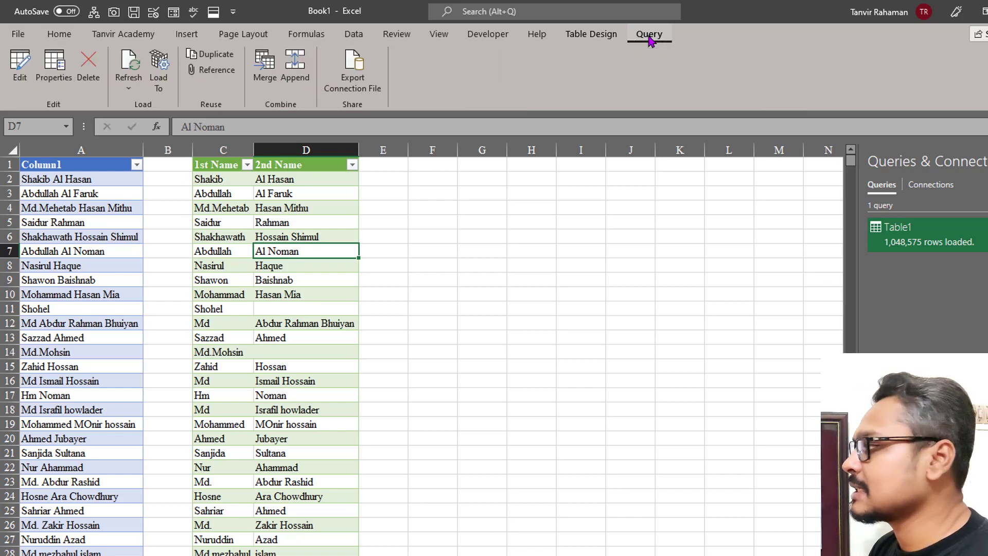
pyautogui.click(89, 80)
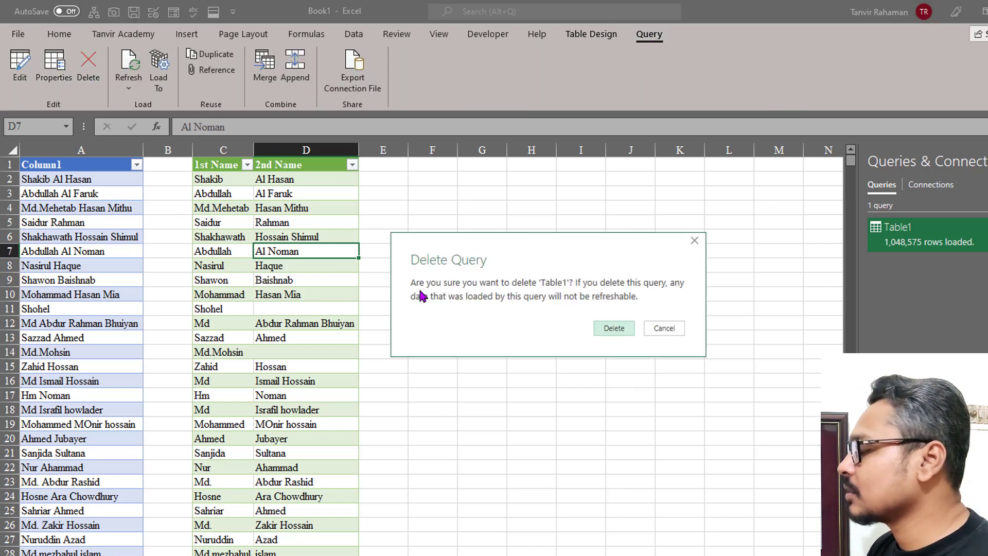
pyautogui.click(614, 329)
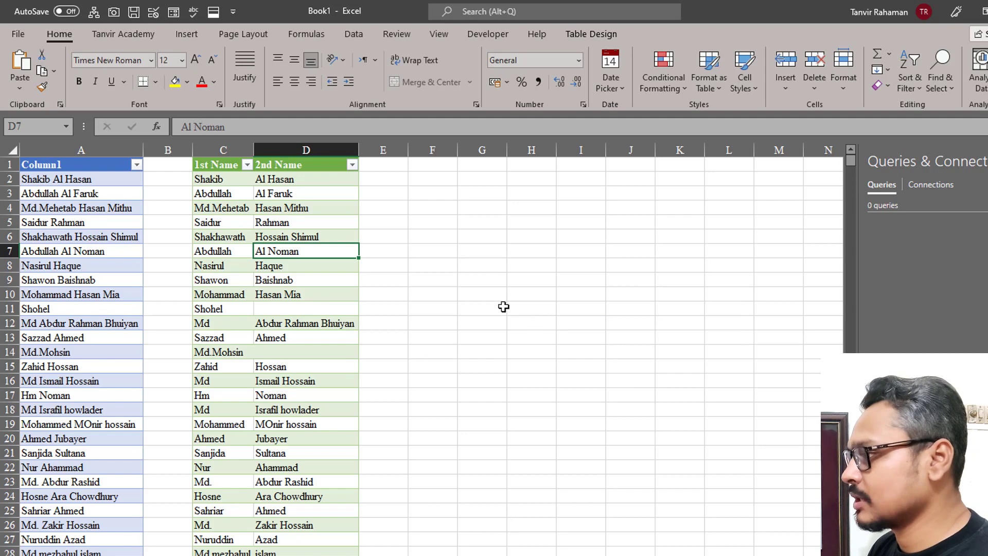
# Delete the original full-name column, shifting the 1st Name and 2nd Name table into columns B–C.
pyautogui.click(279, 218)
pyautogui.click(54, 207)
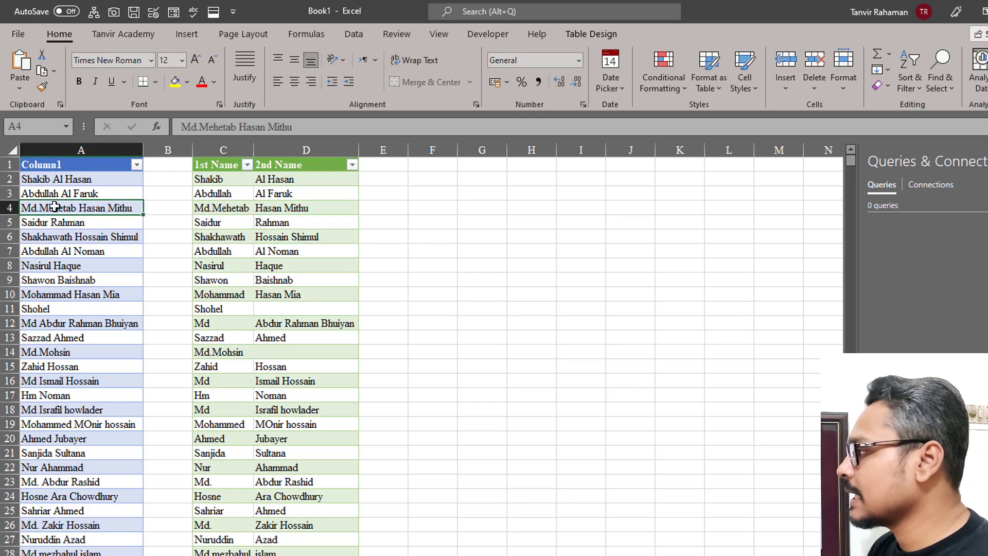
pyautogui.click(79, 154)
pyautogui.rightClick(95, 151)
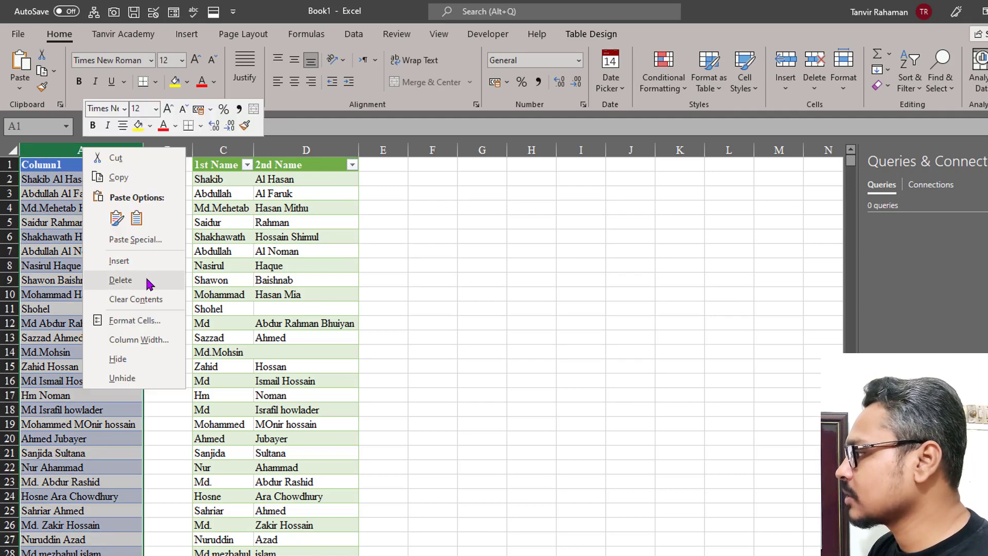
pyautogui.click(146, 280)
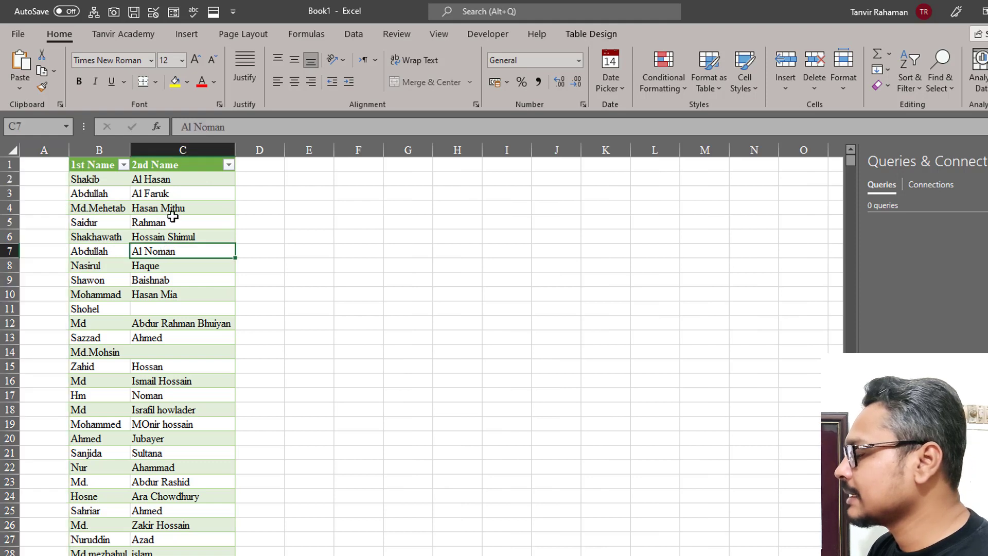
pyautogui.click(168, 225)
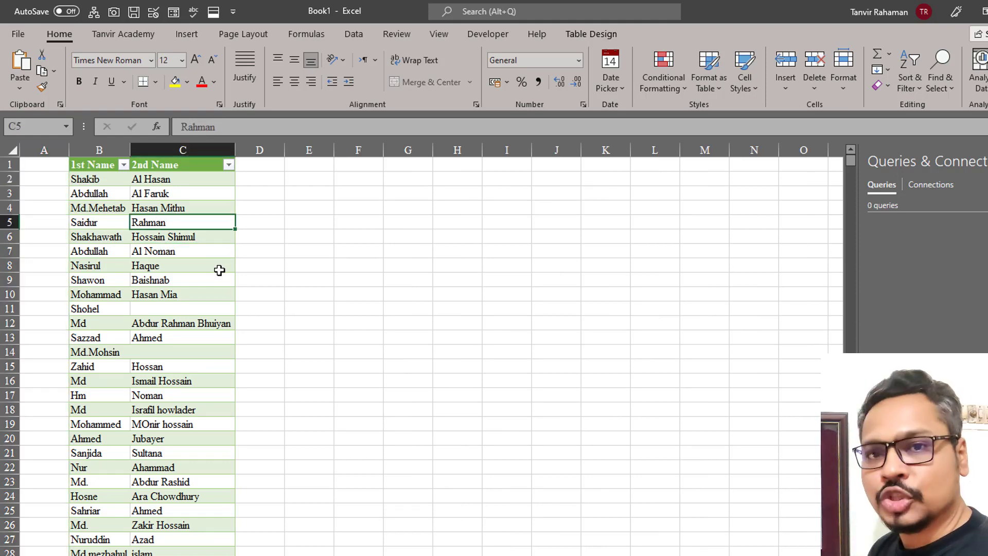